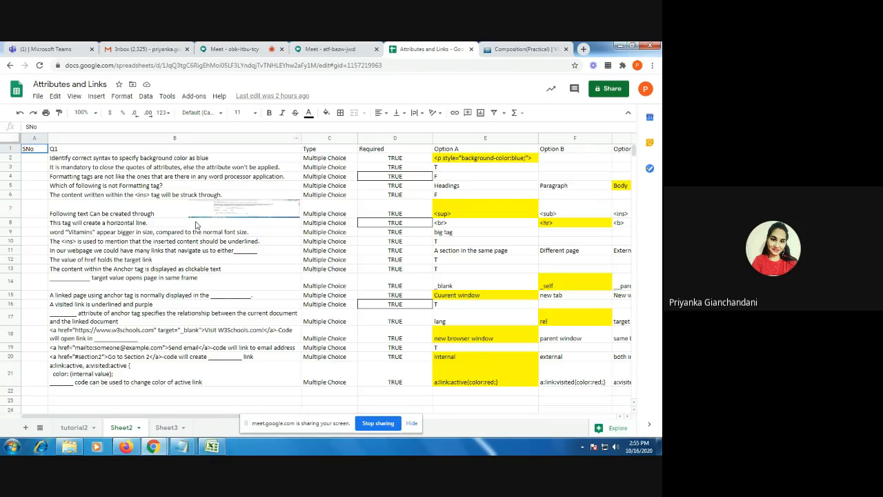
Step: Number the questions from 1 to 20 in the SNo column, entering 1 and 2 and extending the series to row 21
click(39, 161)
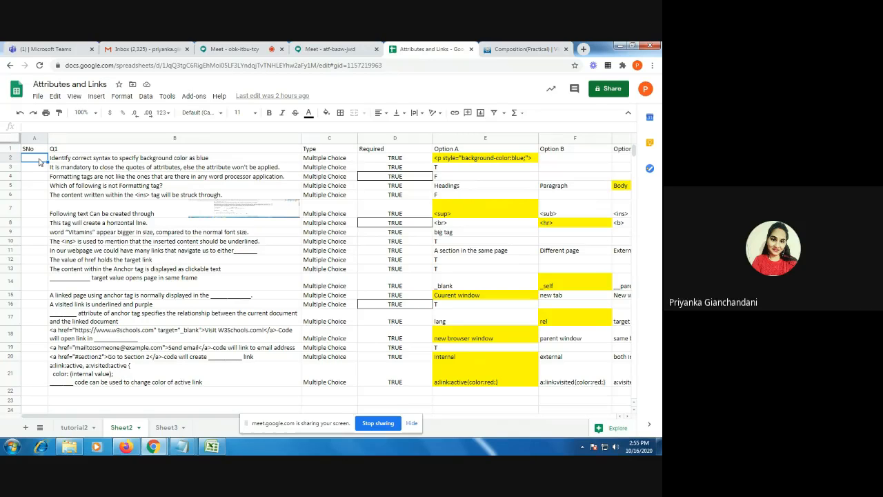
text(1)
key(Return)
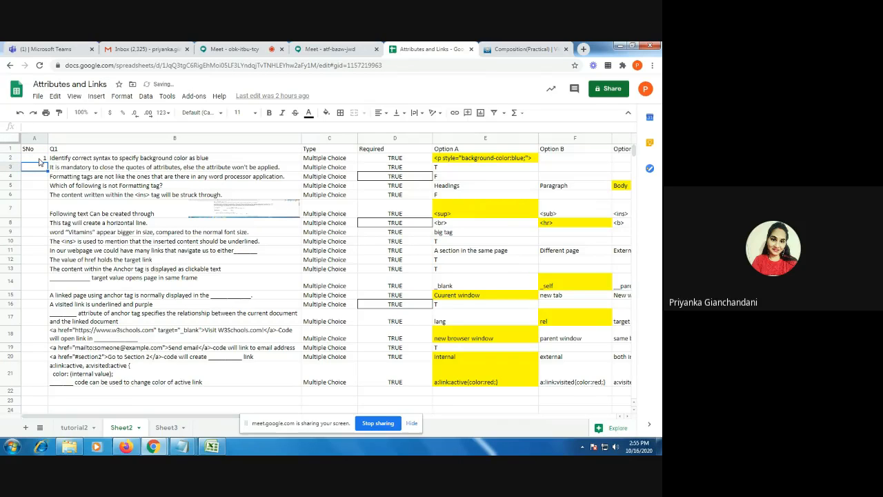
text(2)
key(Return)
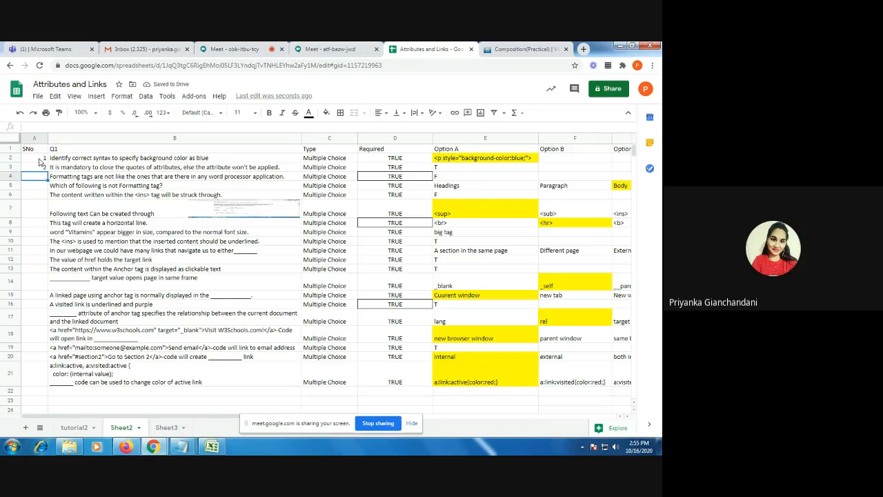
drag(40, 161, 44, 386)
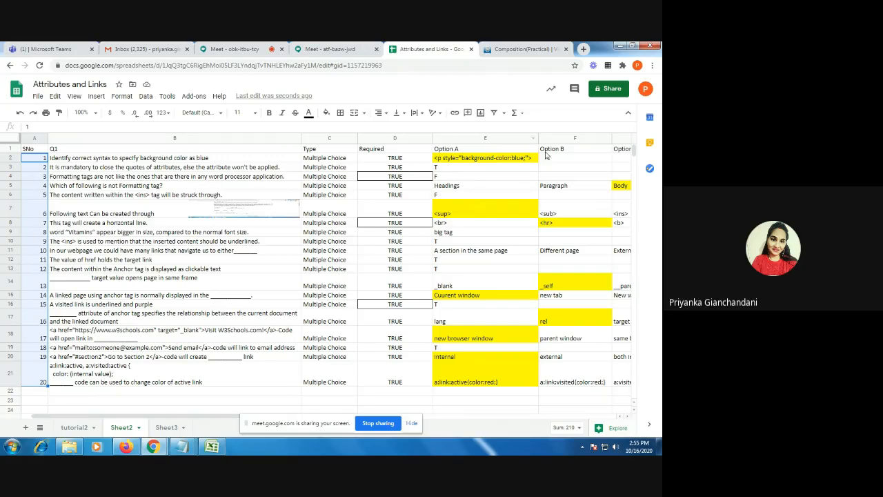
Step: Review the question sheet's Type, Required and Option A to Option D columns
click(627, 417)
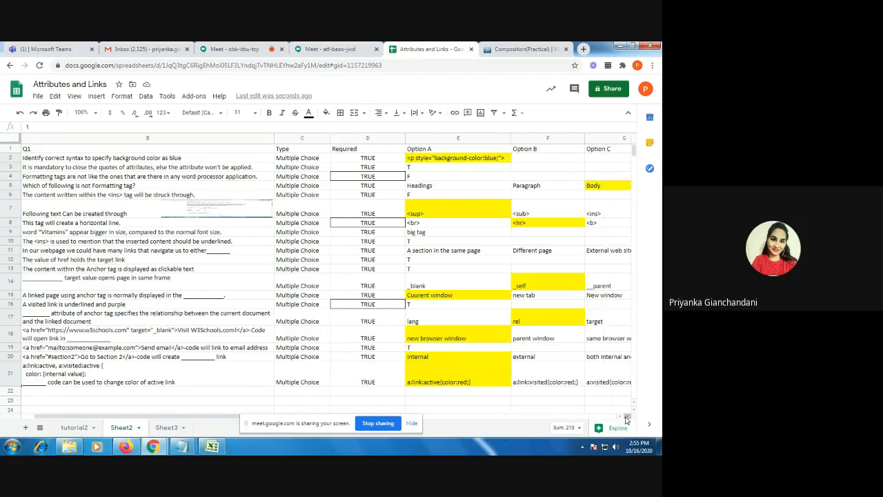
click(627, 417)
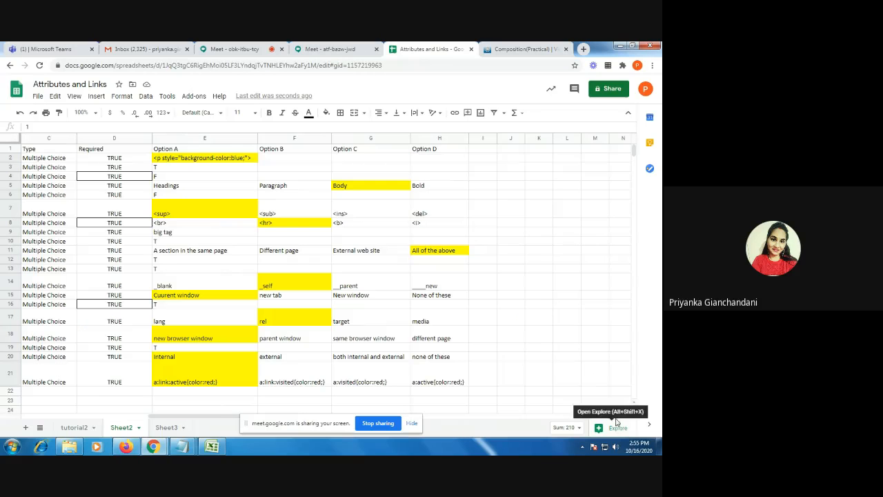
click(267, 263)
key(Left)
key(Left)
key(Left)
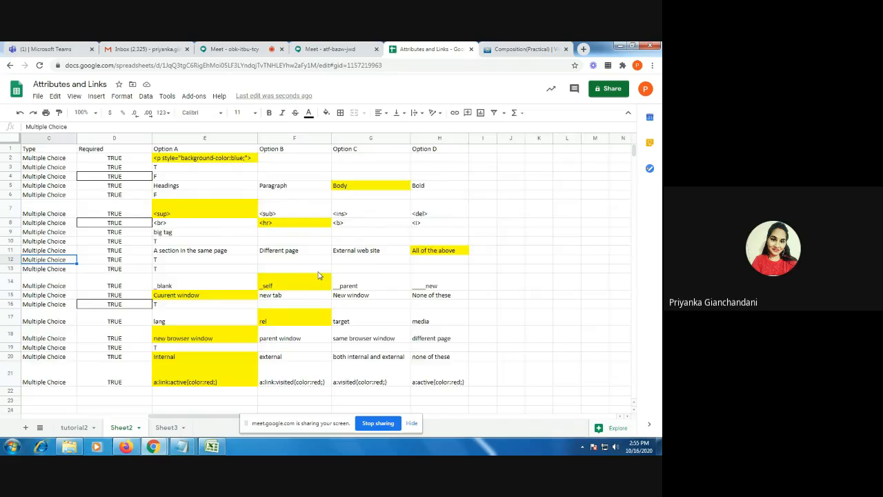
key(Left)
key(Left)
key(Right)
key(Right)
key(Right)
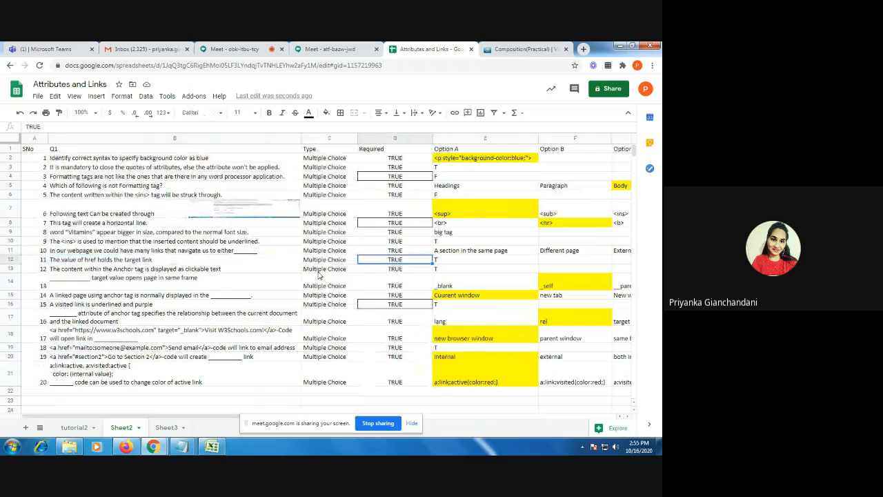
key(Up)
key(Up)
key(Up)
key(Up)
key(Up)
key(Up)
key(Up)
key(Up)
key(Up)
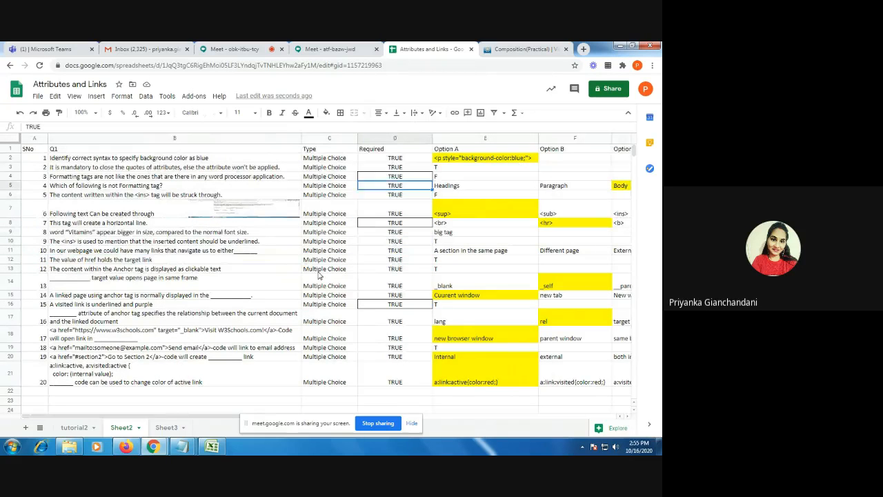
key(Up)
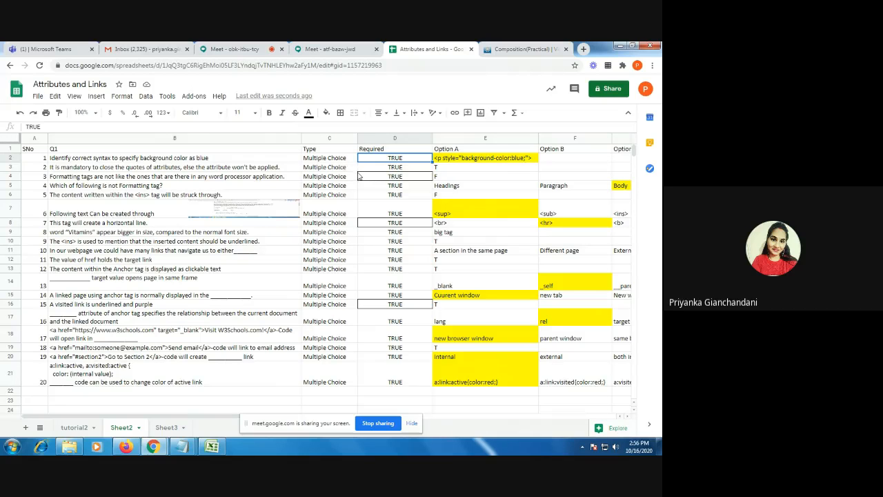
Step: Switch to Gmail, open Google Forms from there, create a blank quiz and list the available question types
click(141, 49)
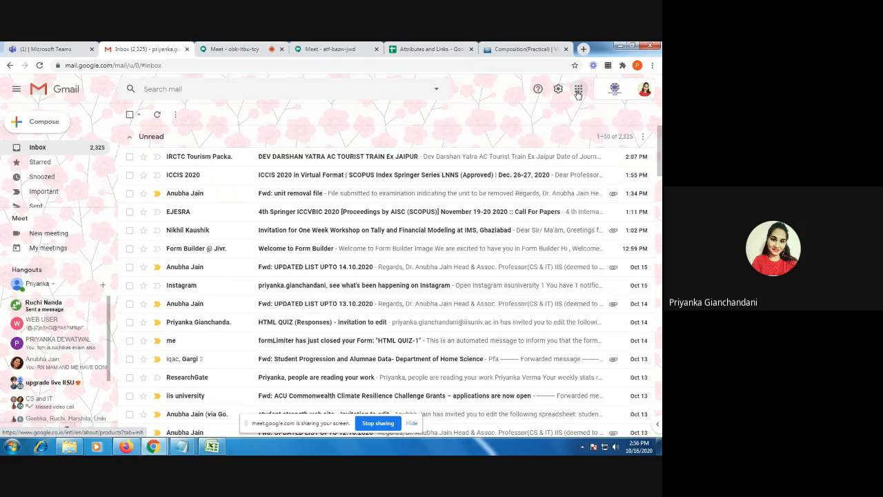
click(578, 89)
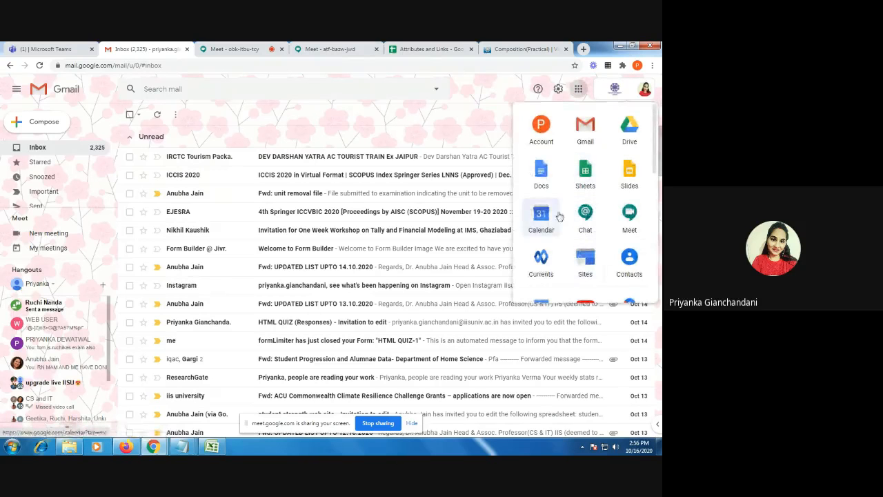
scroll(562, 207, down, 2)
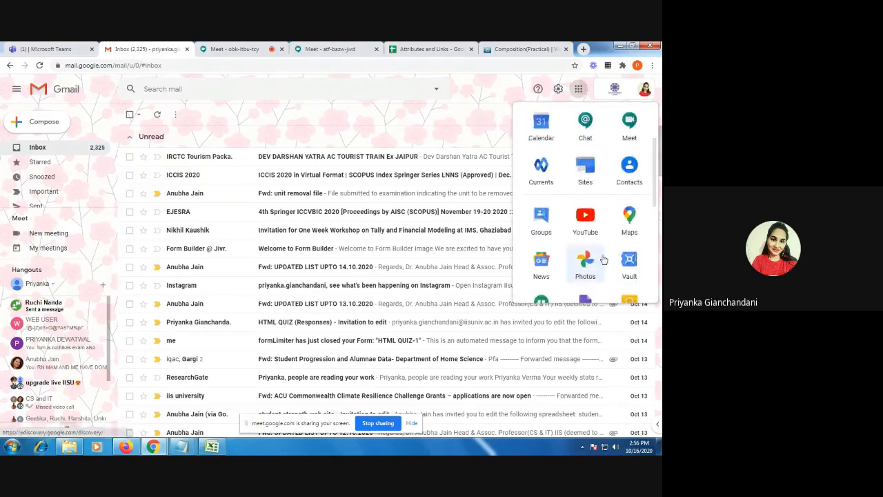
scroll(585, 276, down, 2)
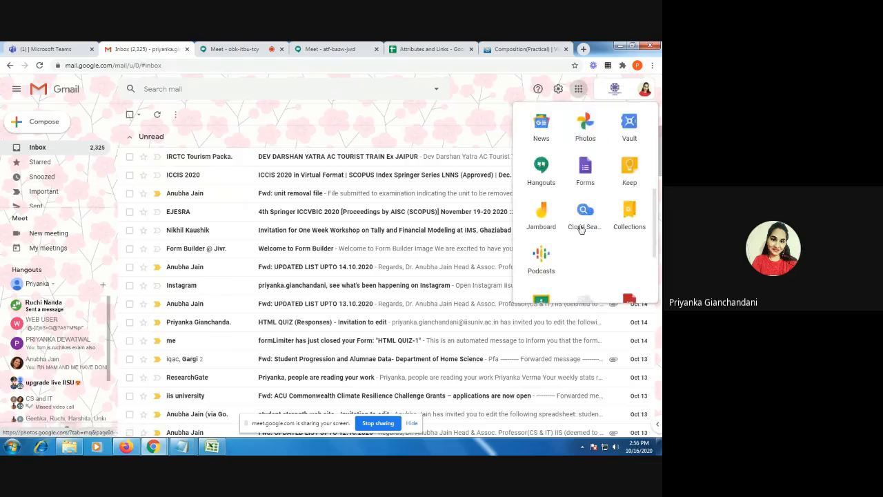
click(585, 169)
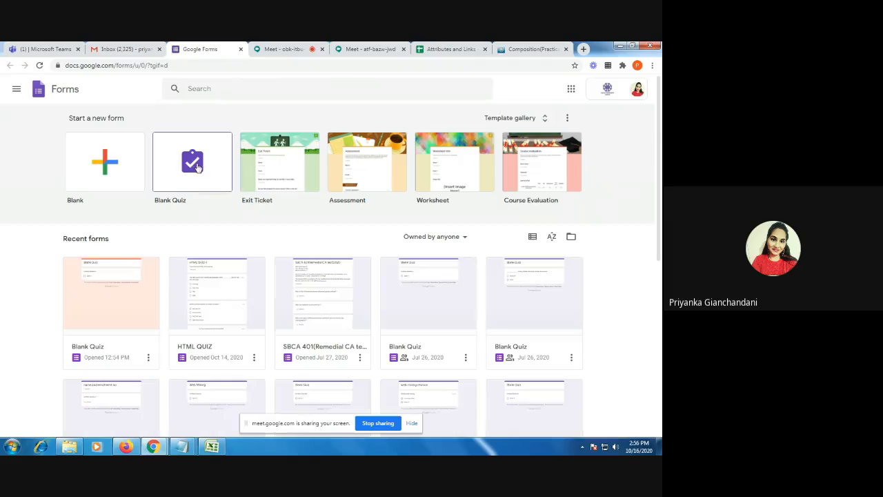
click(202, 169)
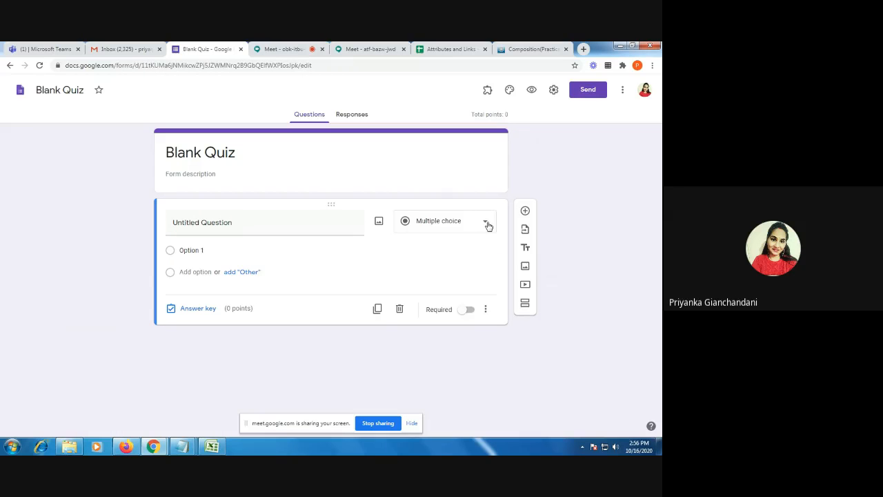
click(487, 227)
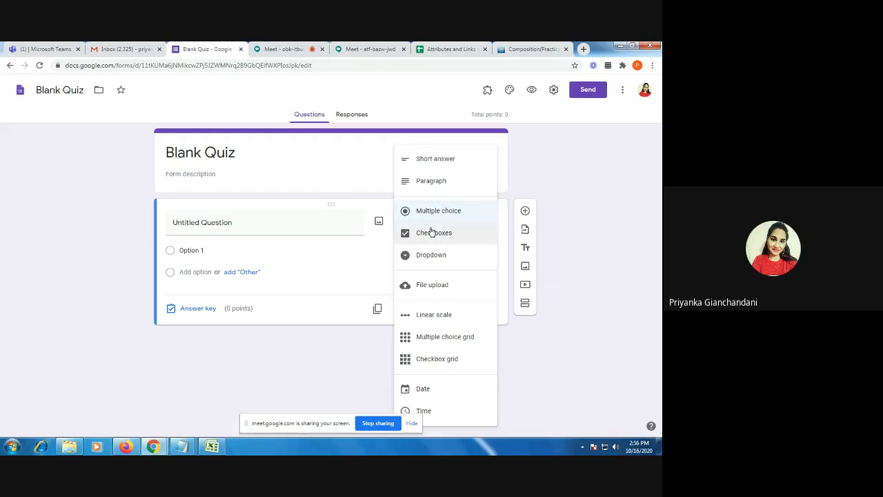
Step: Return to the Attributes and Links spreadsheet and enter F as Option B for the true/false questions numbered 11, 12, 15 and 18
click(447, 48)
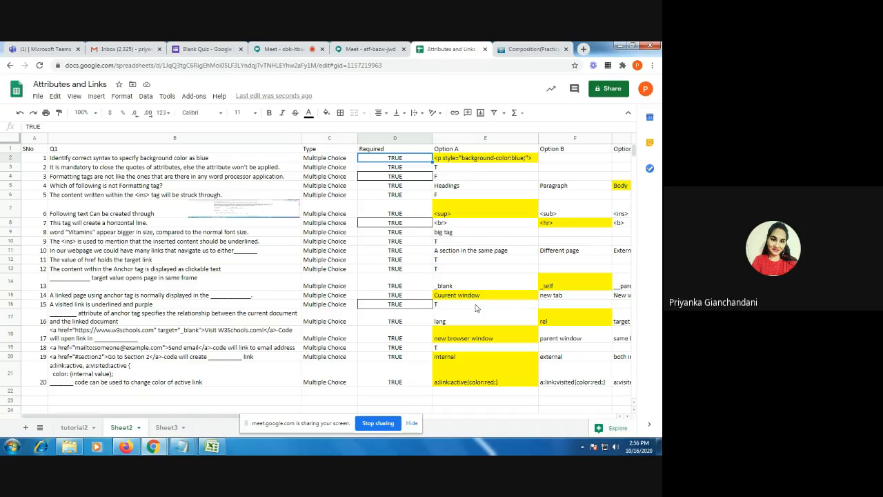
click(559, 260)
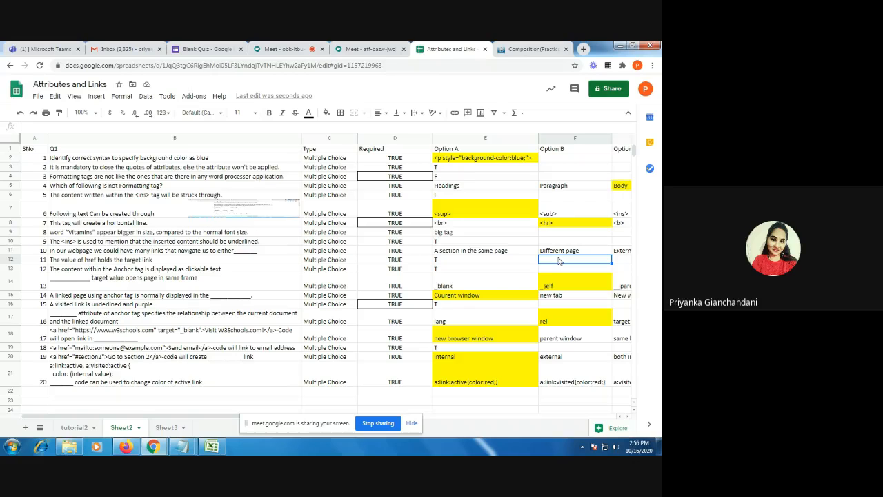
text(F)
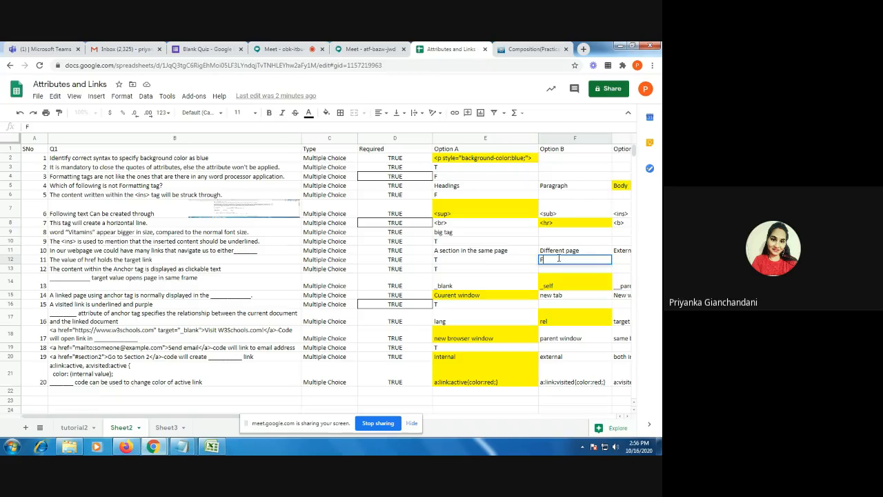
key(Return)
text(F)
key(Return)
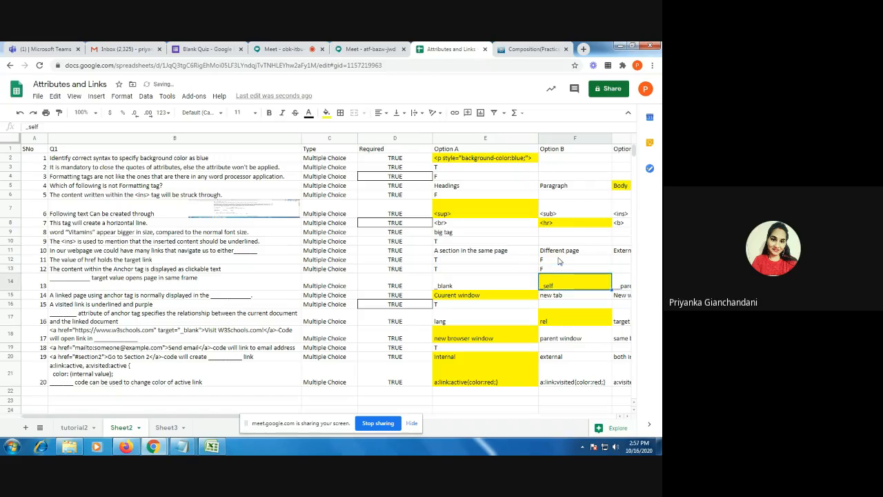
key(Return)
key(Return)
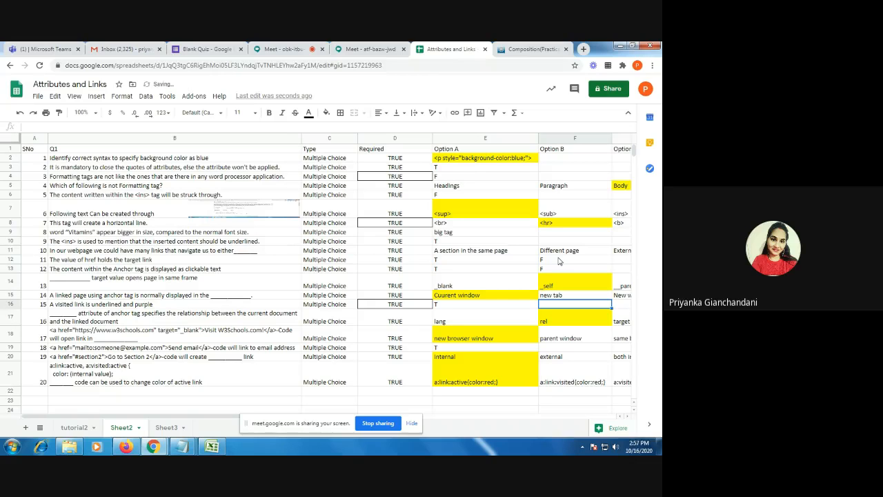
text(F)
key(Return)
key(Return)
key(Return)
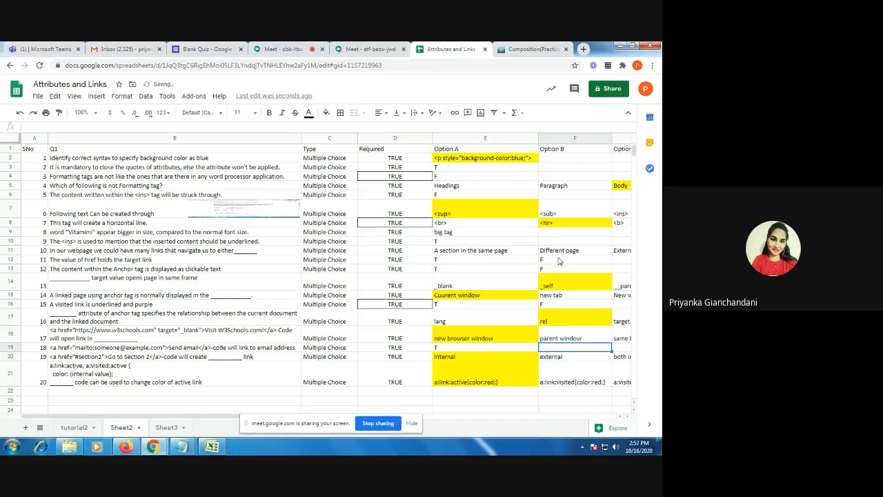
key(Down)
key(Down)
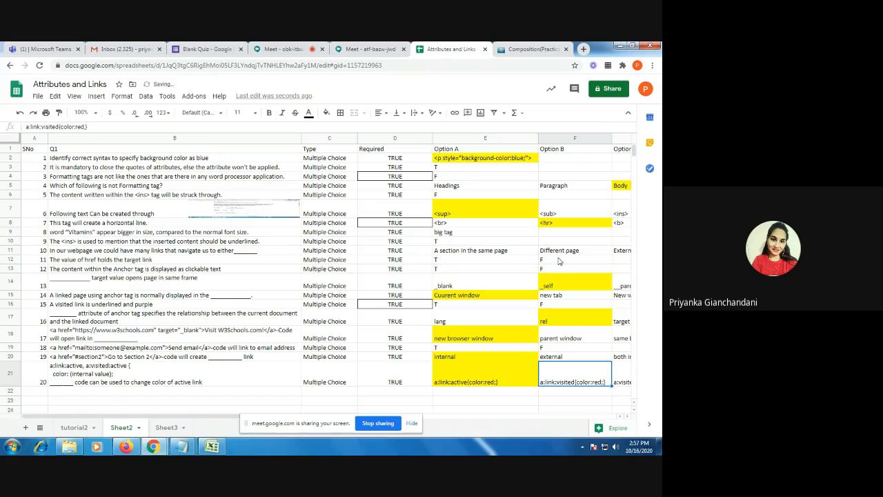
Step: Replace the yellow highlighting in the answer options range E2:H21 with a white fill
click(627, 418)
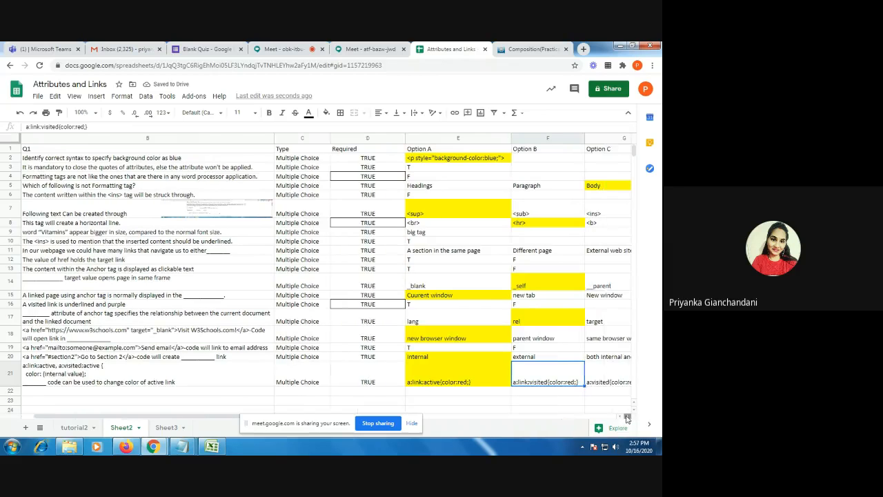
click(627, 418)
click(627, 418)
drag(131, 162, 411, 384)
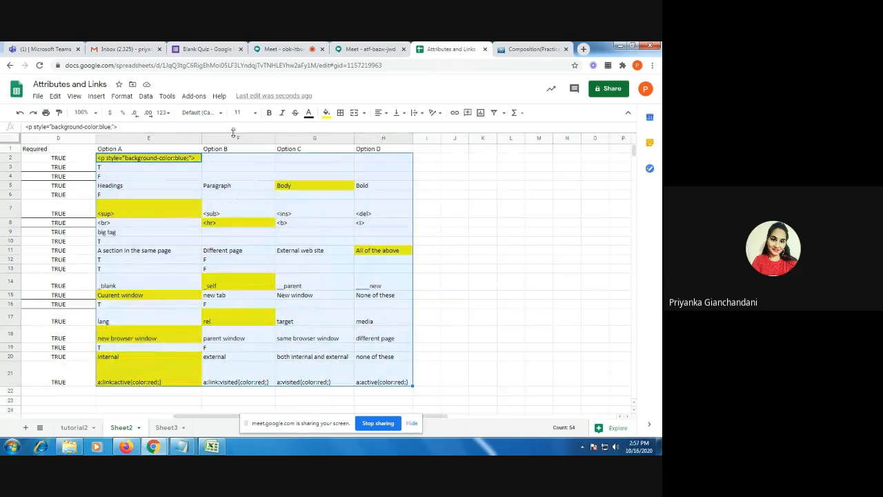
click(327, 112)
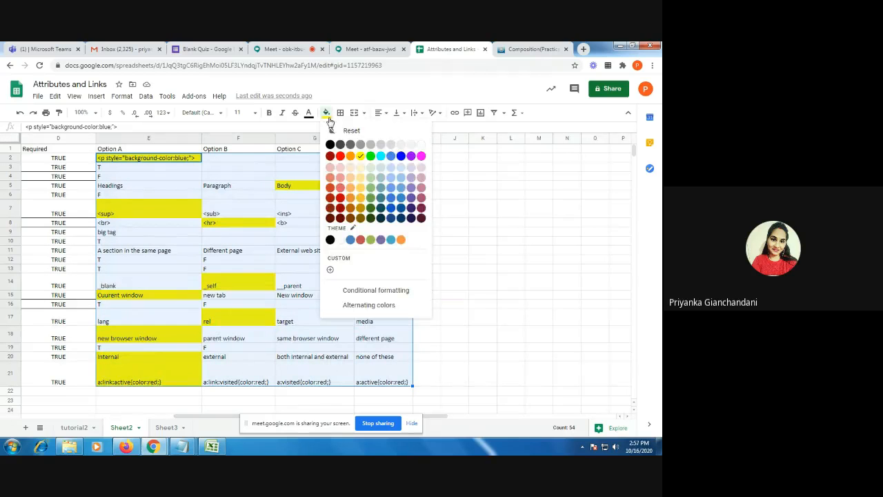
click(340, 239)
click(301, 232)
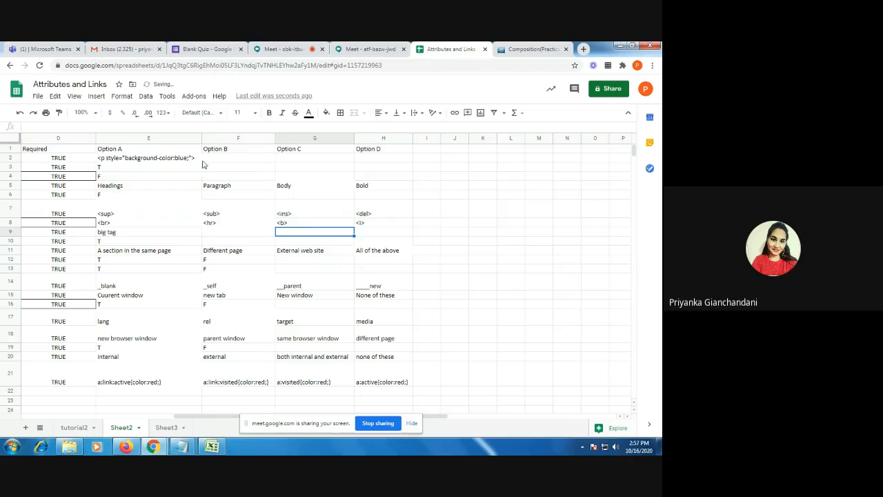
Step: Copy question 1's Option A code into its Option B, Option C and Option D cells
click(190, 160)
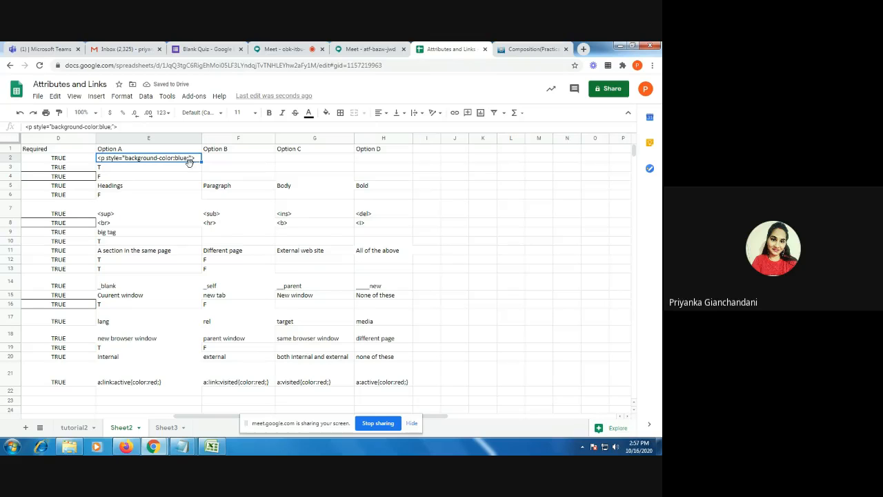
key(ctrl+c)
click(227, 161)
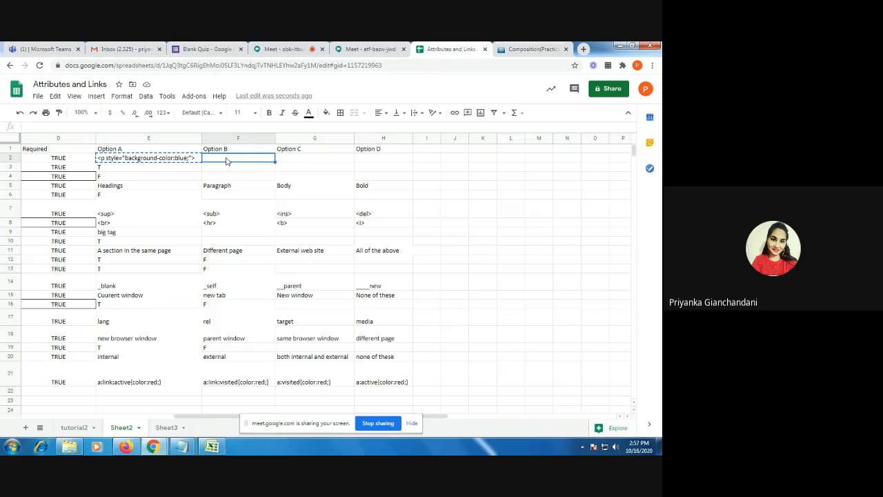
key(ctrl+v)
click(312, 162)
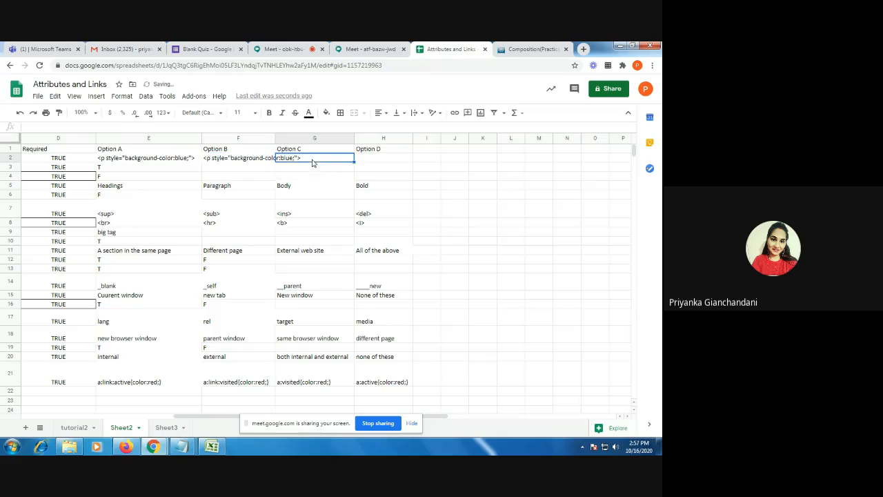
key(ctrl+v)
click(376, 161)
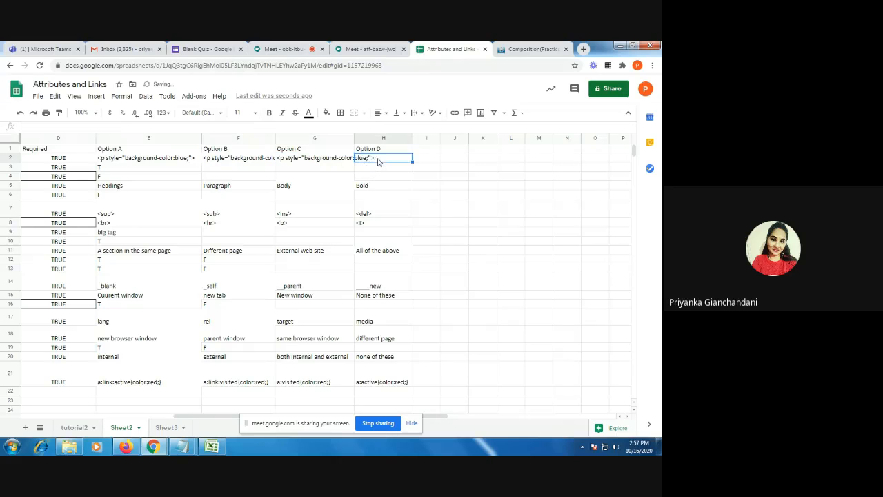
key(ctrl+v)
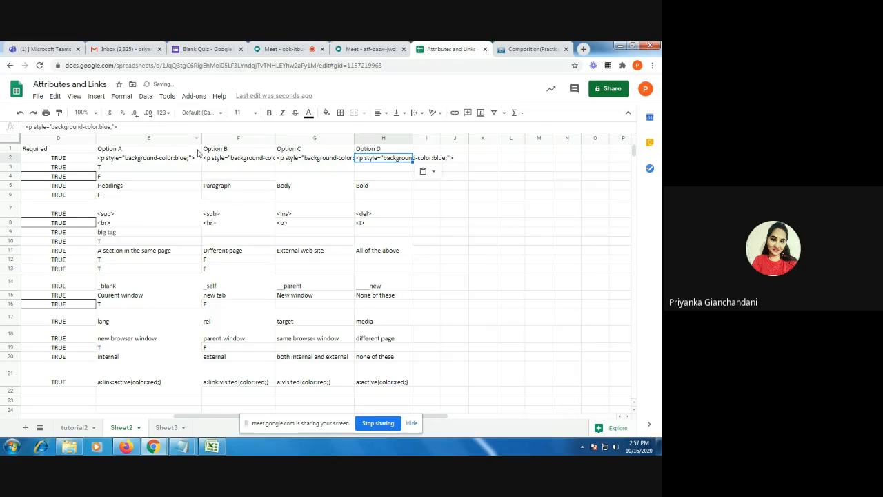
Step: Delete one punctuation character near the end of question 1's Option B code and paste the copied code into Option C
click(238, 157)
click(113, 126)
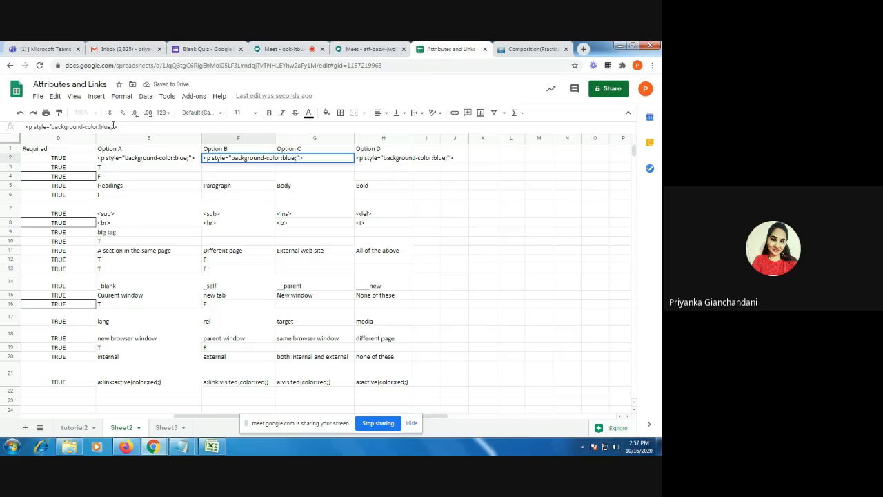
key(BackSpace)
key(Tab)
key(ctrl+v)
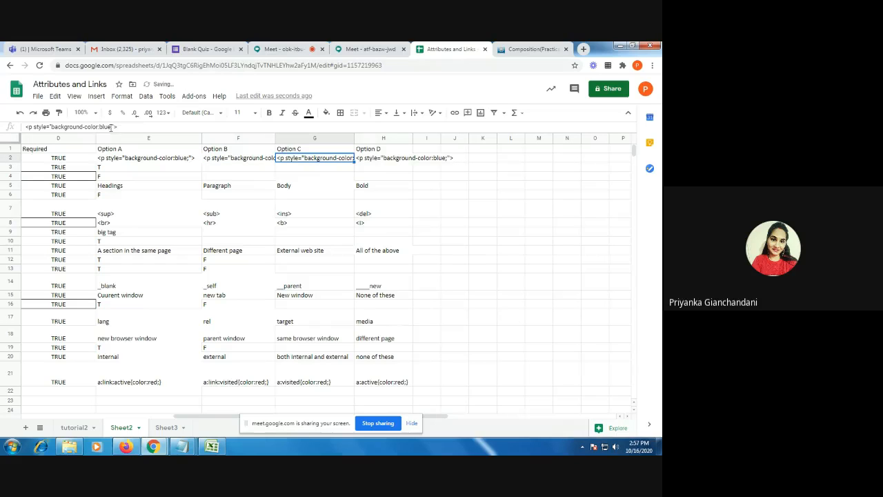
Step: Remove the opening double quotation mark before background-color in question 1's Option C code
click(113, 127)
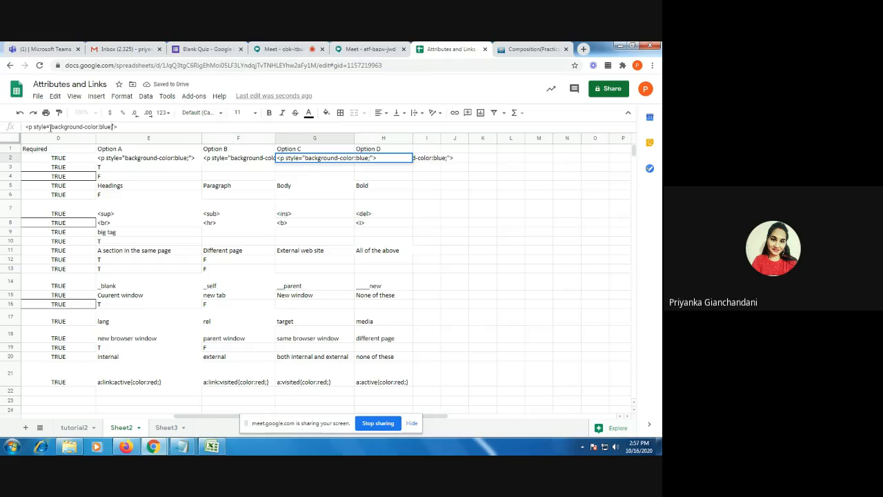
key(BackSpace)
click(361, 185)
Step: Replace the opening double quotation mark with a single quotation mark in question 1's Option D code
click(390, 160)
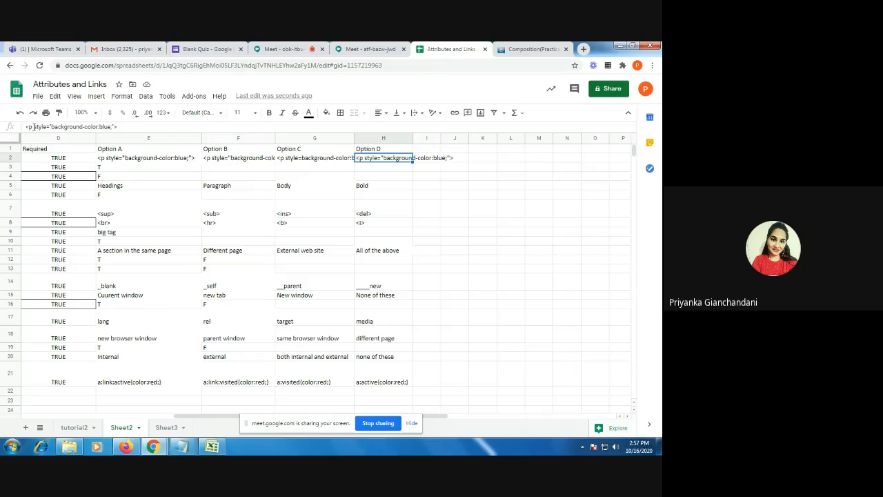
drag(34, 127, 50, 127)
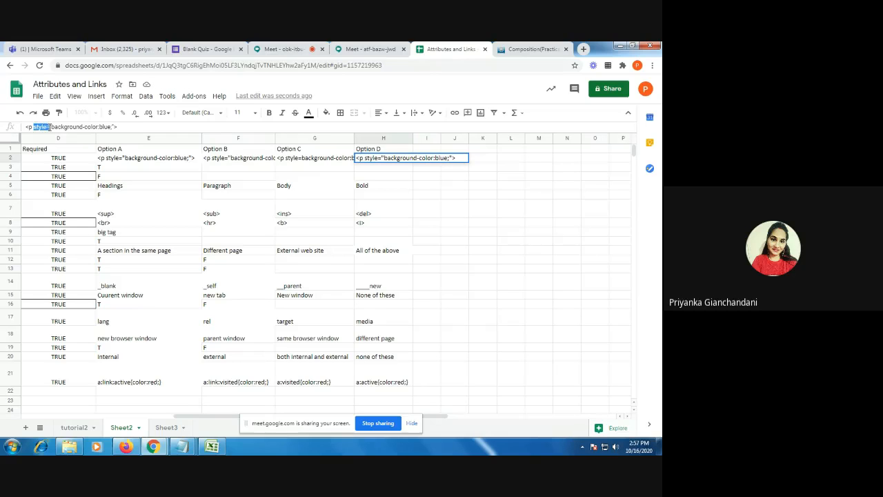
click(49, 127)
key(BackSpace)
text(')
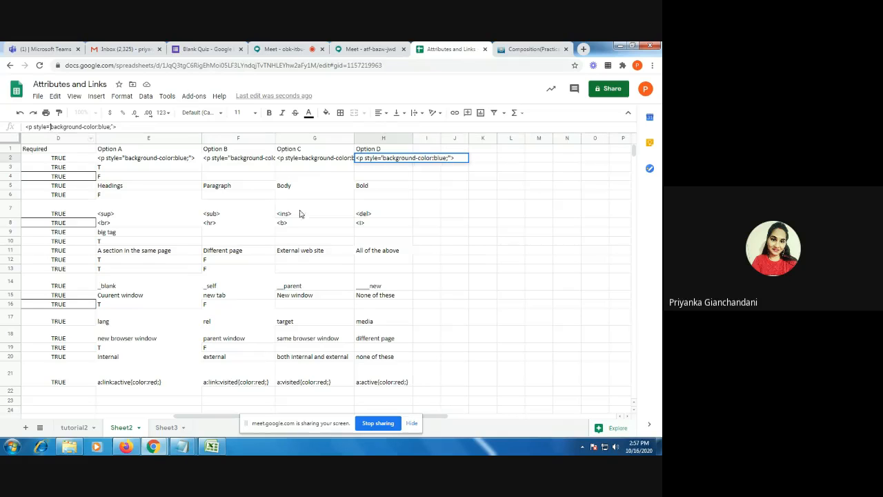
click(448, 199)
Step: Fill Option B for the true/false questions, entering F for questions 2 and 9 and T for questions 3 and 5
click(165, 168)
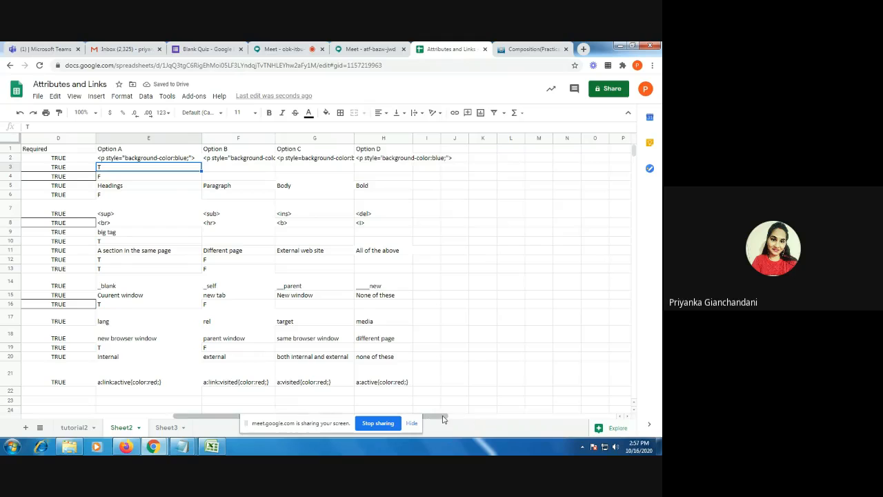
drag(447, 417, 442, 418)
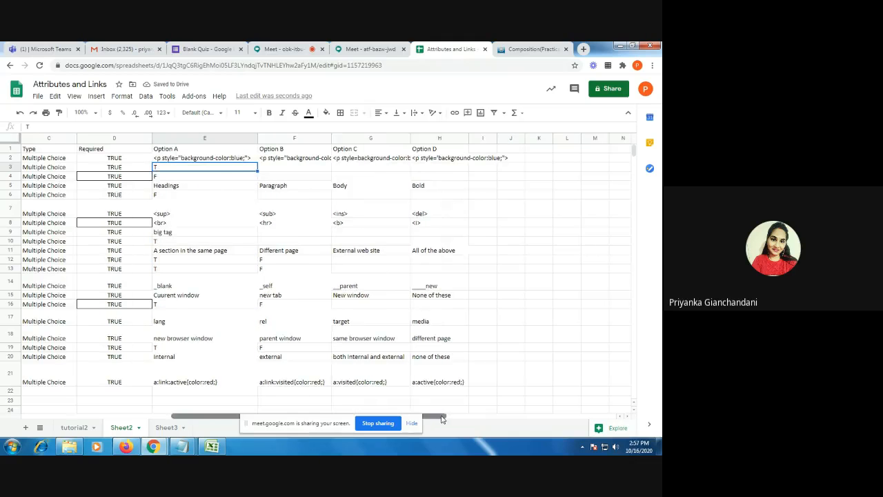
click(283, 168)
text(F)
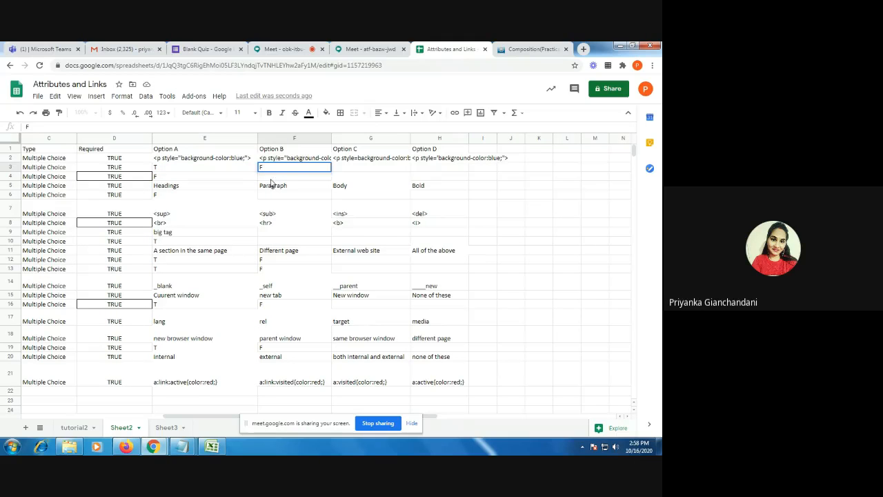
click(271, 178)
text(T)
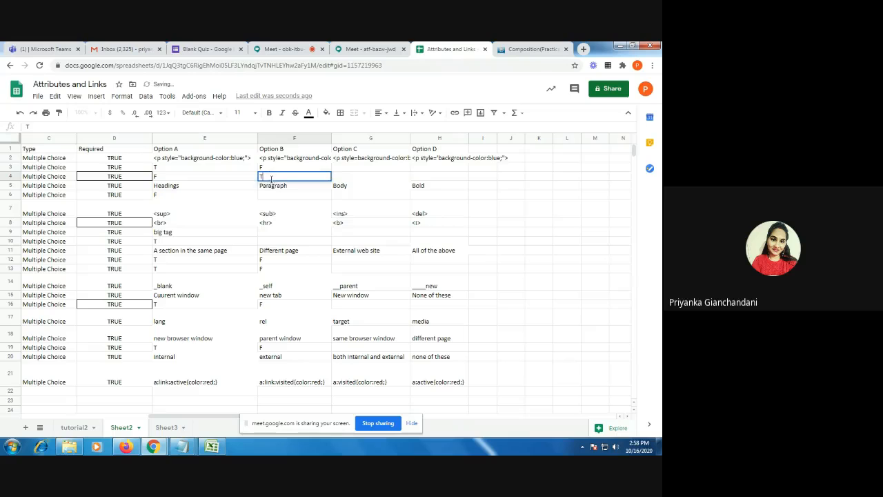
click(284, 196)
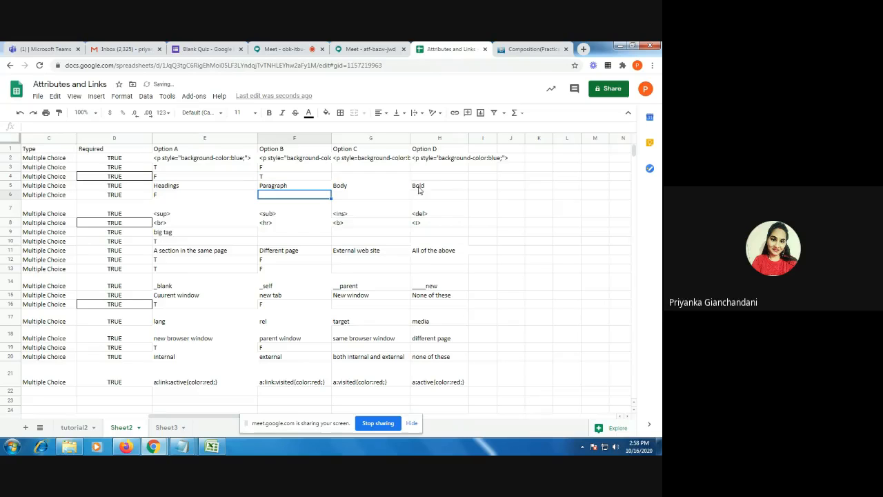
text(T)
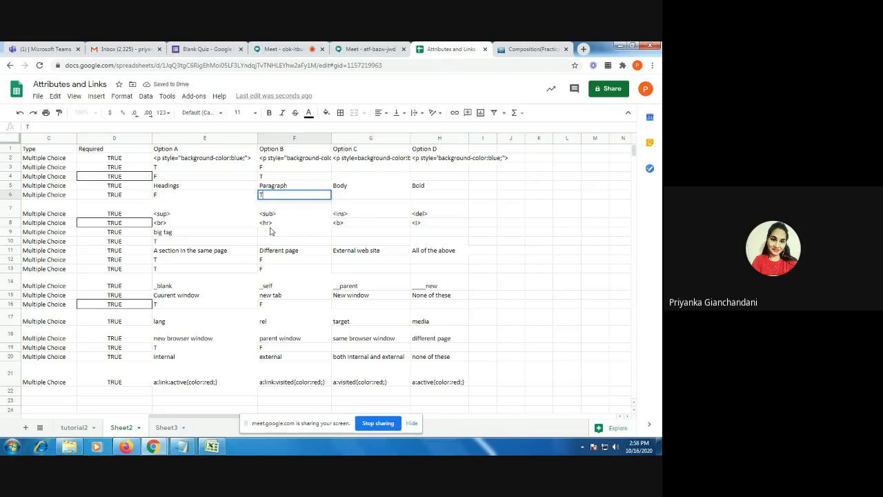
click(269, 243)
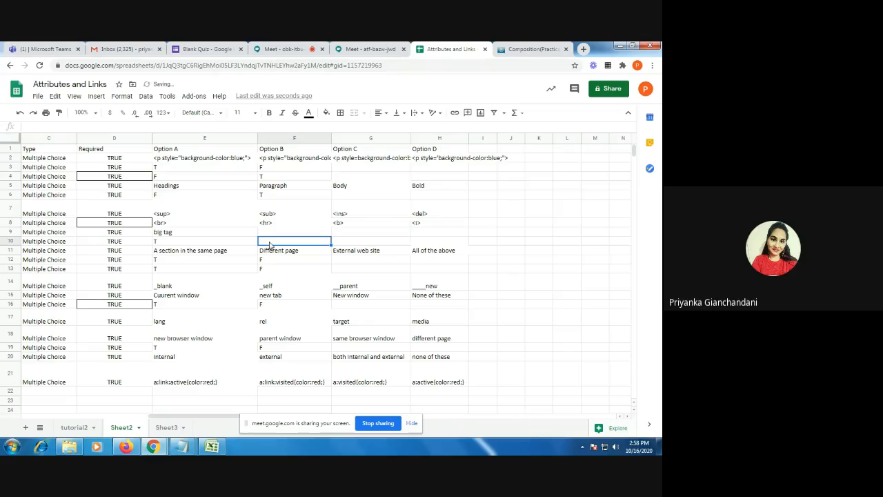
text(F)
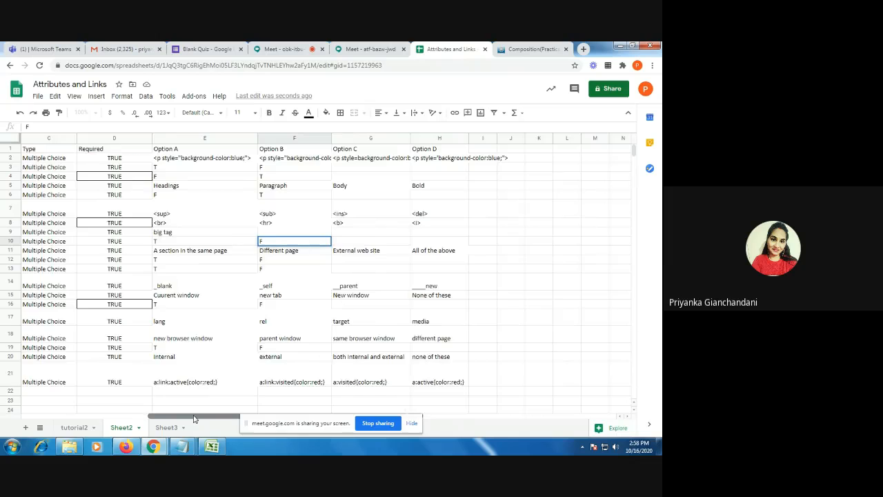
drag(195, 419, 64, 420)
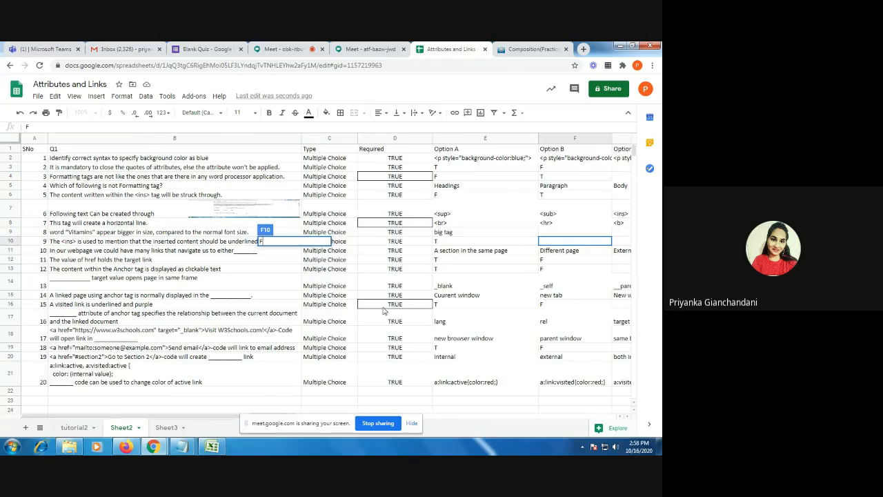
click(405, 262)
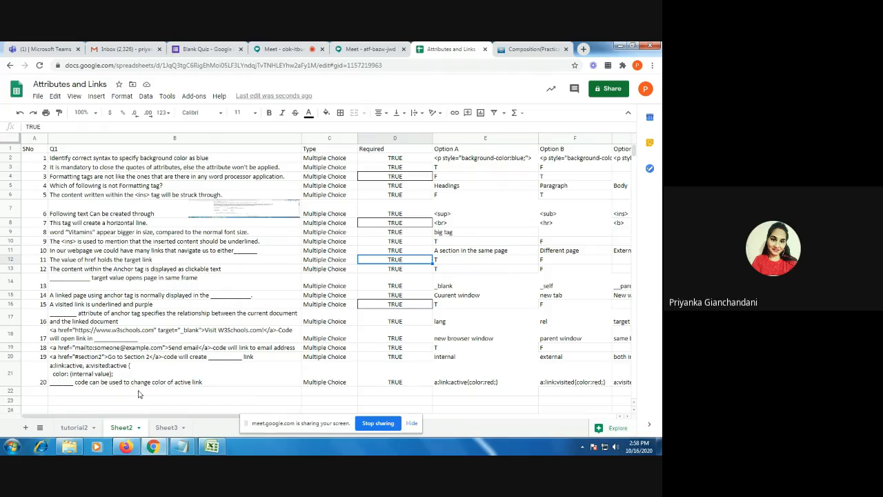
Step: Rename the Q1 column header as Question and narrow the Required column
double_click(65, 150)
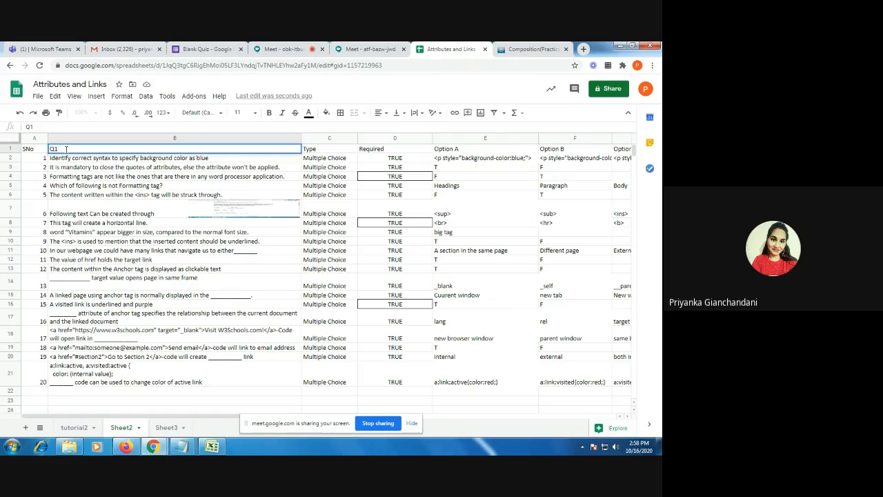
text(uestion)
click(328, 151)
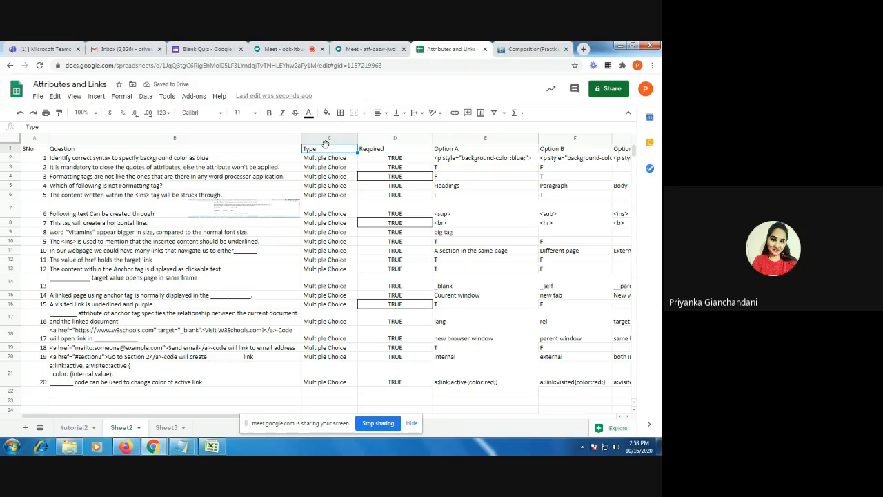
drag(431, 137, 416, 137)
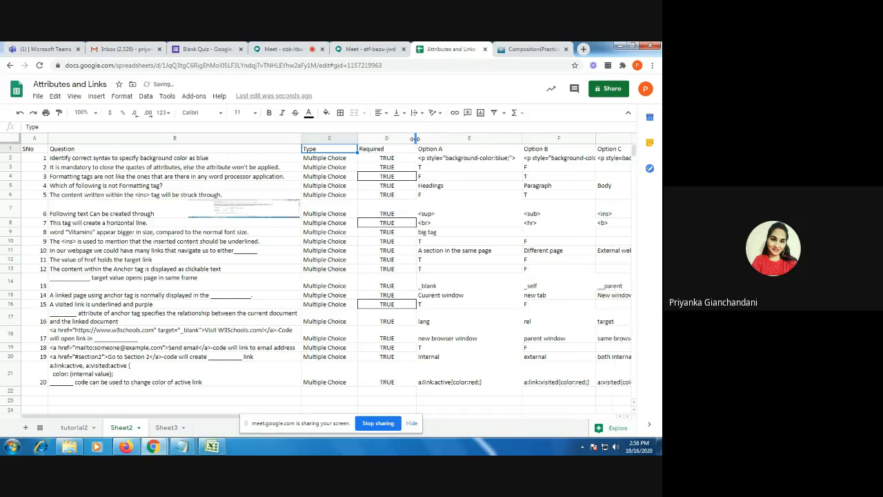
Step: Switch to the Blank Quiz form and make its untitled multiple choice question required
click(218, 52)
click(350, 349)
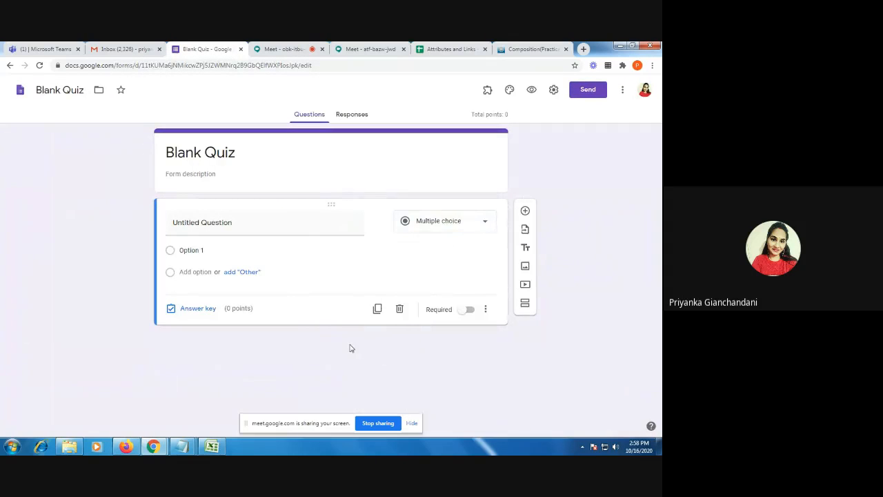
click(469, 311)
click(462, 311)
click(466, 312)
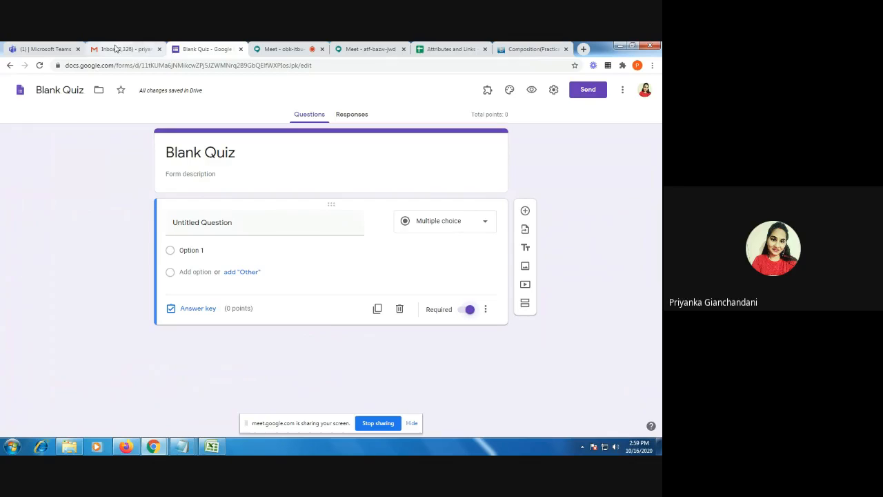
Step: Return to the Attributes and Links spreadsheet and narrow the Required and Option A columns slightly
click(420, 49)
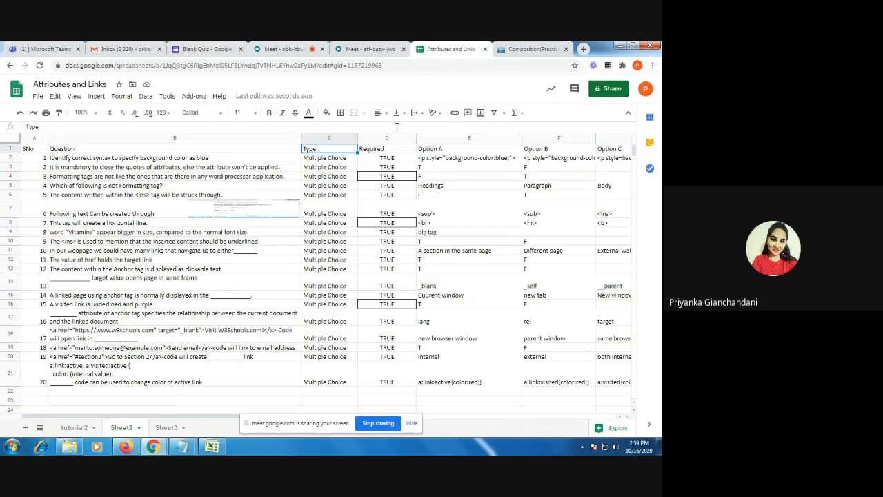
drag(416, 138, 407, 139)
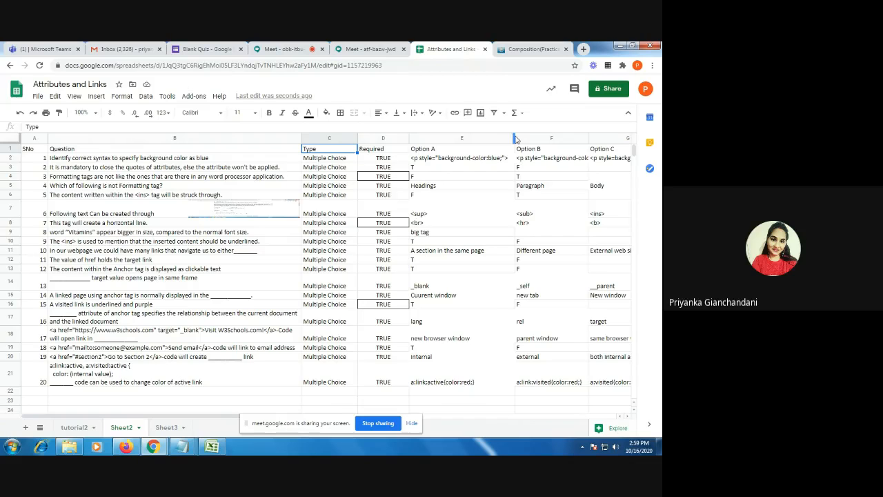
drag(514, 139, 505, 138)
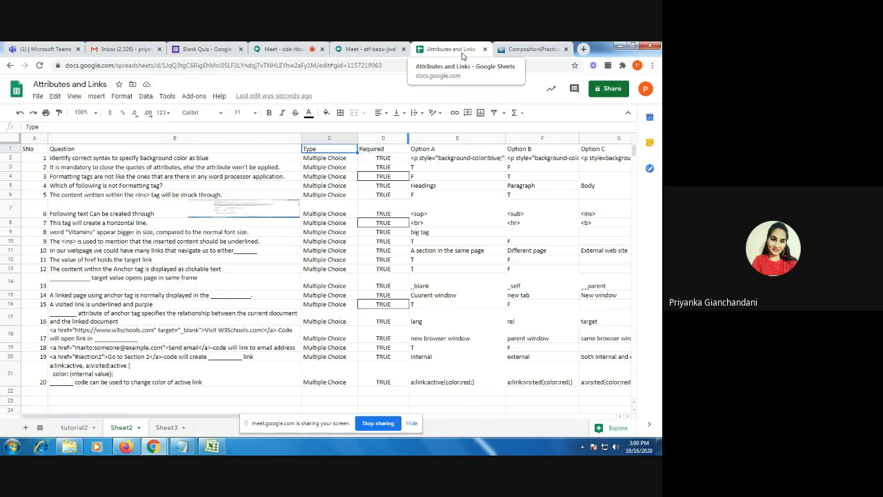
Step: Switch to the Blank Quiz form, view its installed add-ons and open the marketplace of add-ons for Forms
click(198, 51)
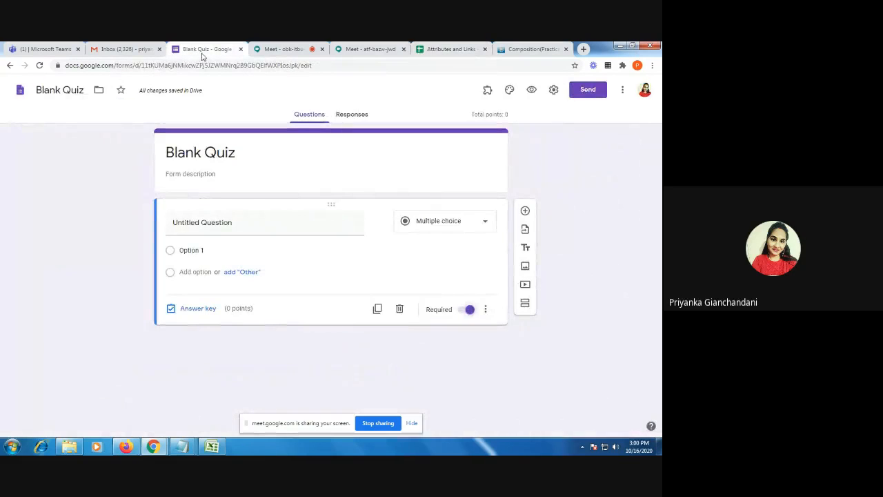
click(487, 91)
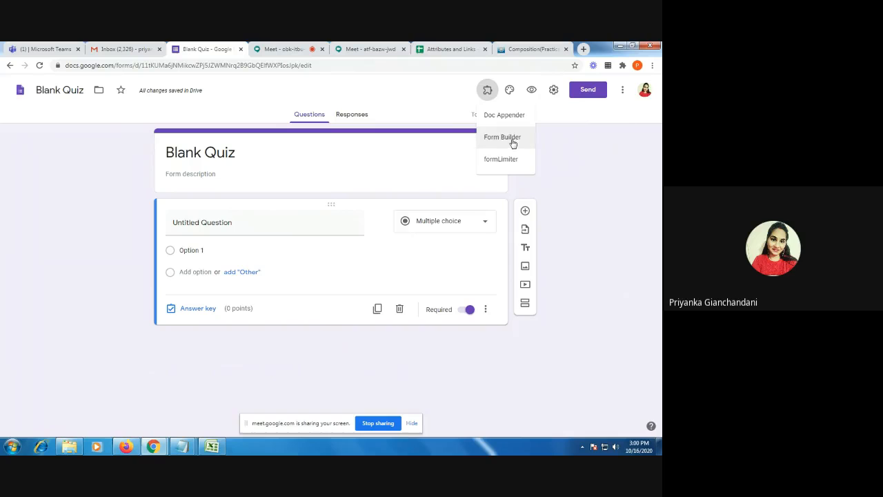
click(623, 92)
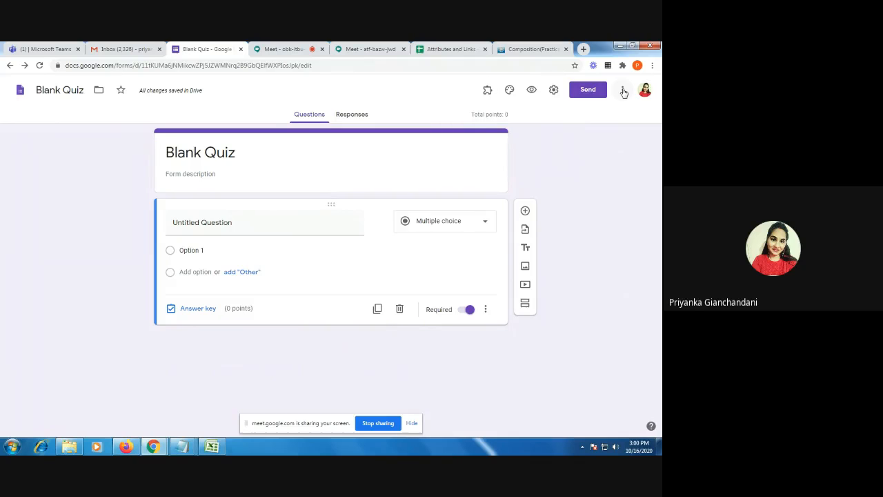
click(623, 91)
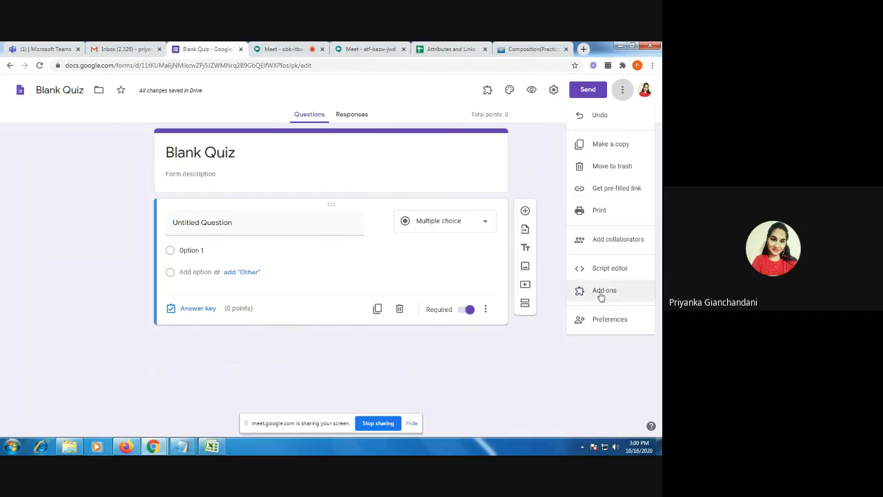
click(605, 291)
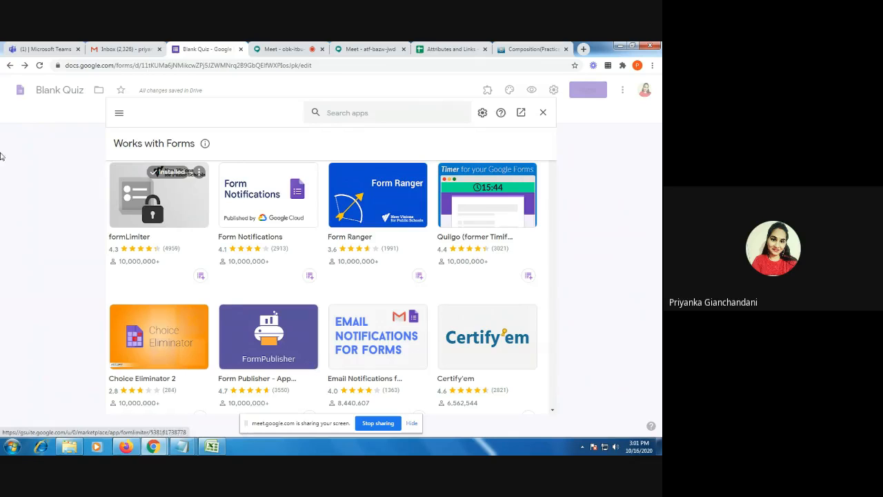
Step: Leave the add-on marketplace, reopen the most recent Blank Quiz form and open its Form Builder add-on
click(10, 67)
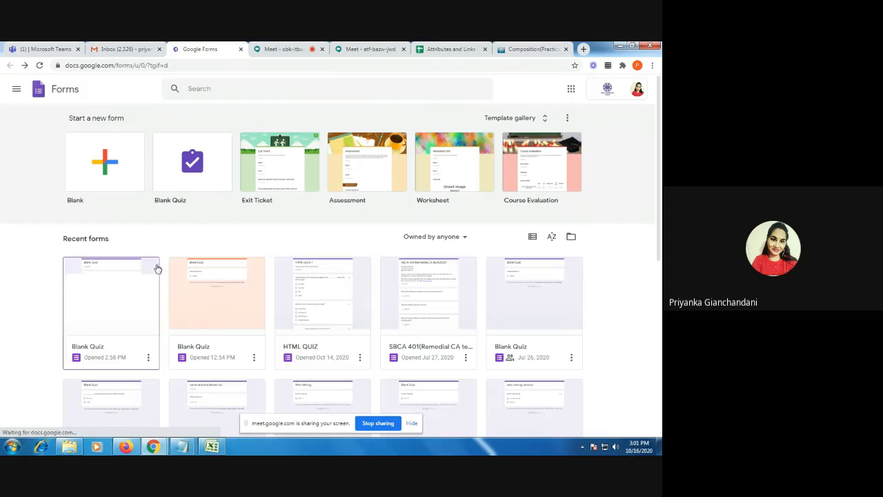
click(145, 294)
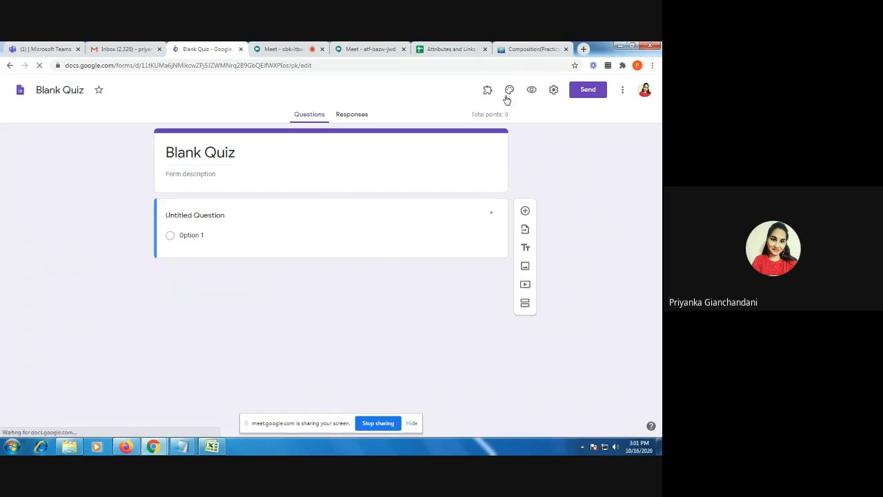
click(486, 89)
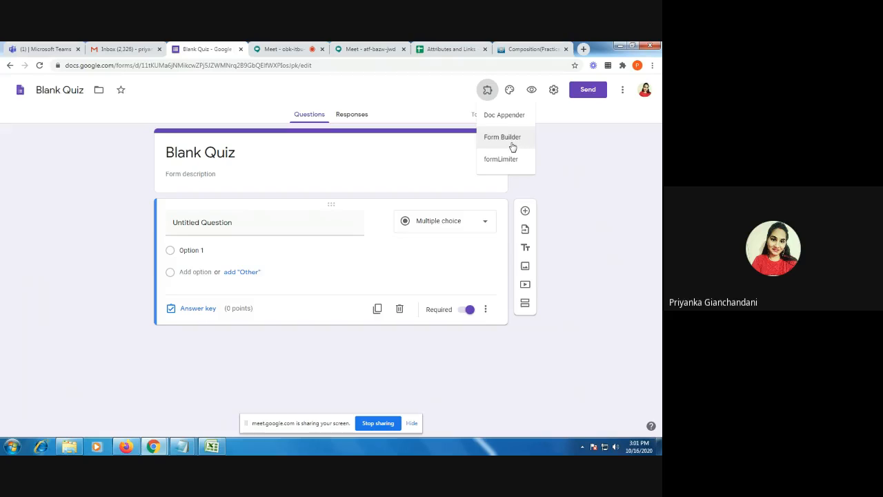
click(624, 94)
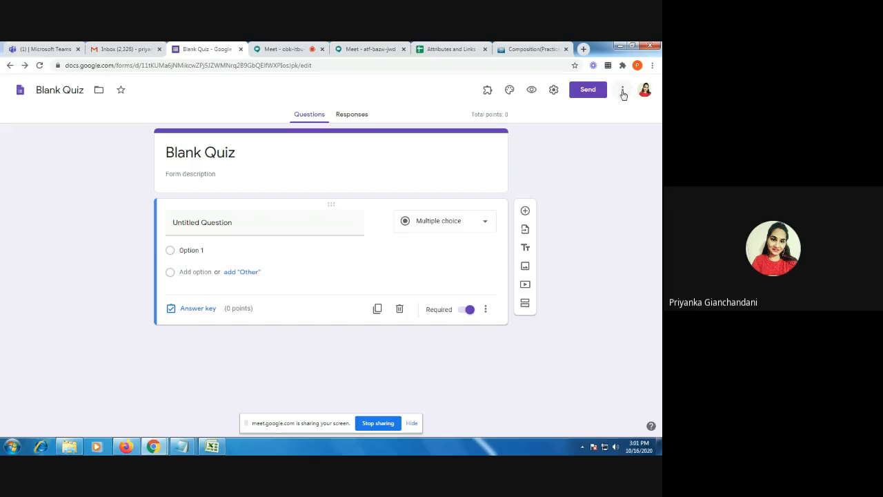
click(623, 92)
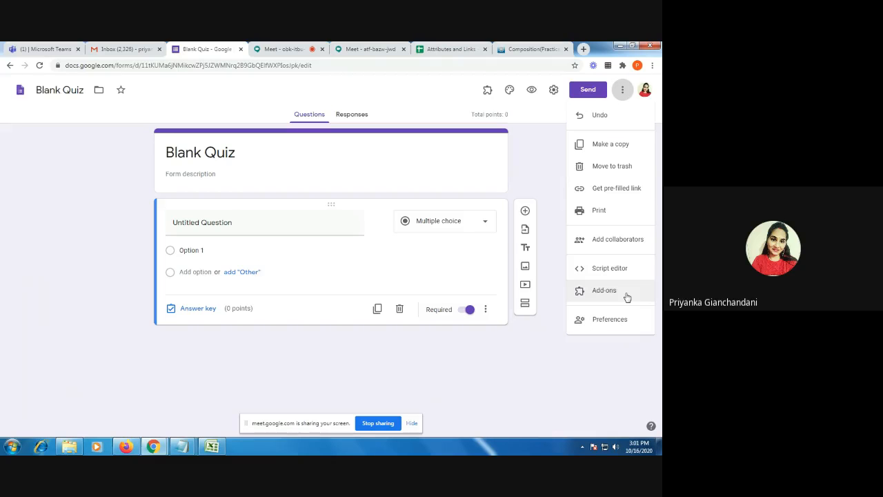
click(489, 92)
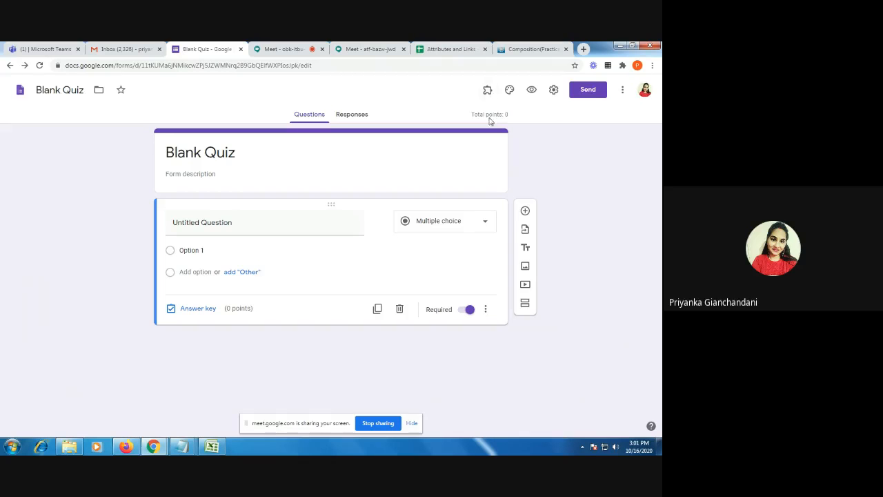
click(487, 89)
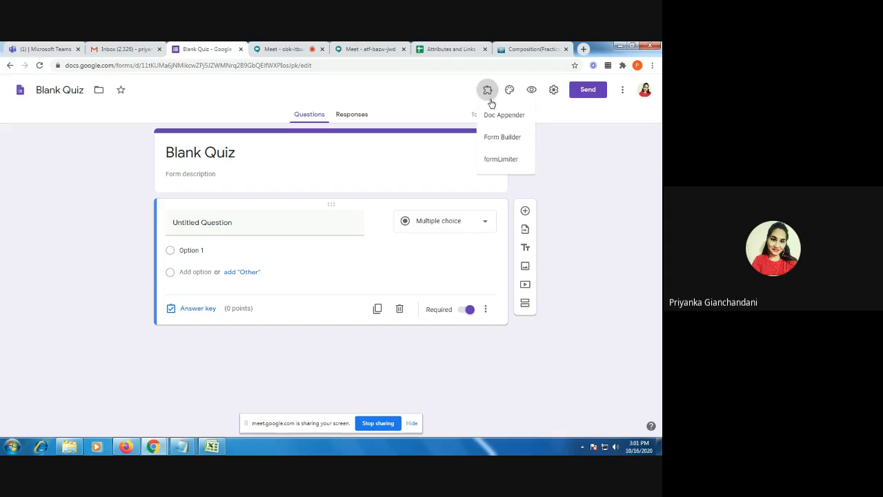
click(507, 143)
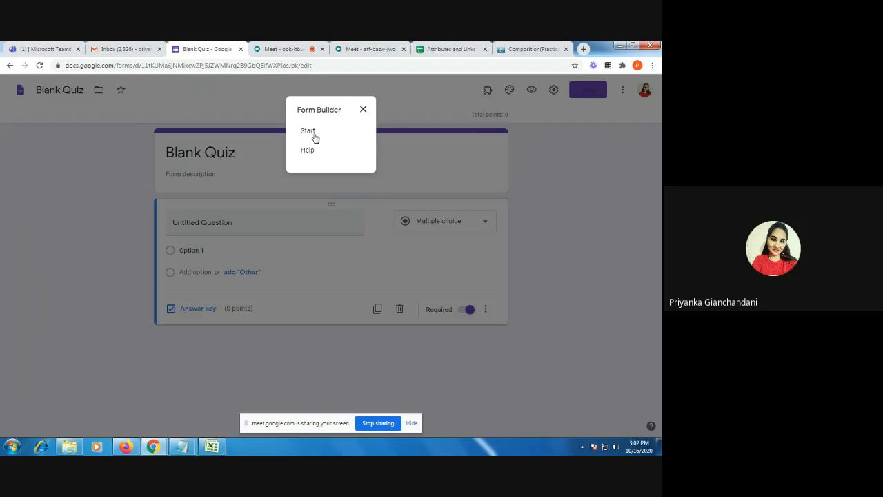
Step: Start Form Builder and choose the Attributes and Links Google Sheet as the file to import from
click(307, 131)
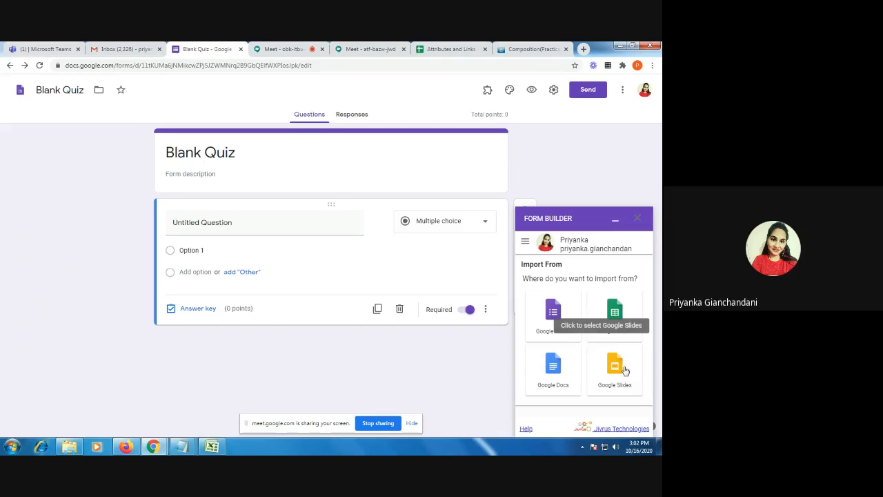
click(620, 314)
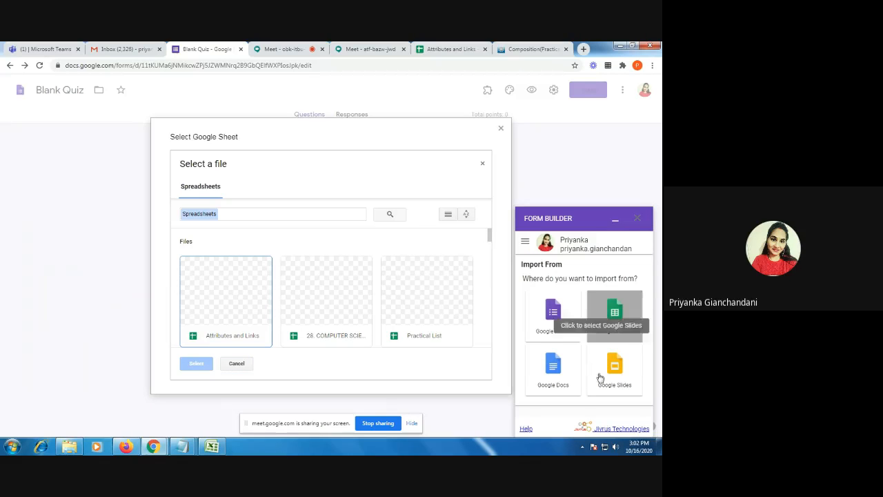
click(253, 302)
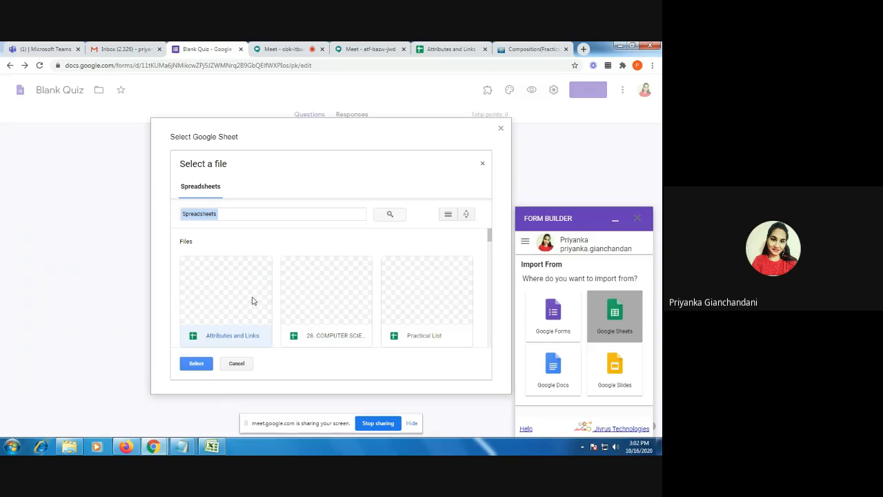
click(194, 364)
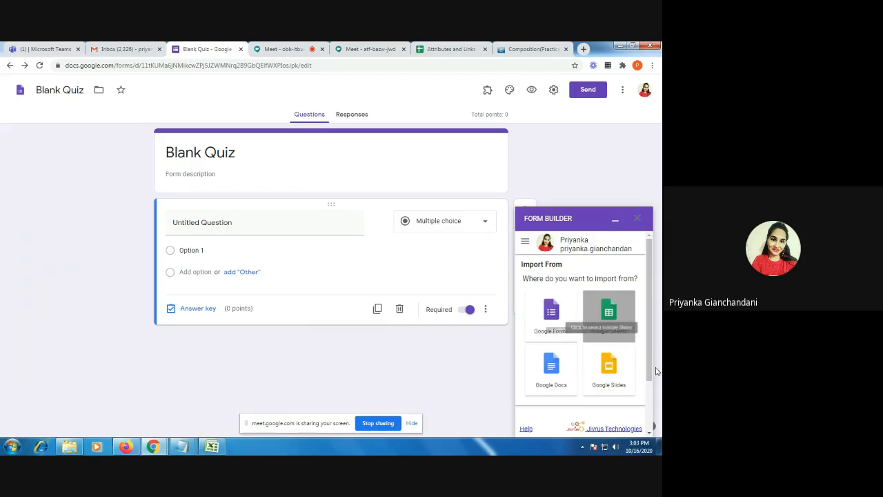
Step: Choose Sheet2 as the tab to import and check it against the open Attributes and Links spreadsheet
scroll(649, 345, down, 1)
scroll(649, 345, down, 2)
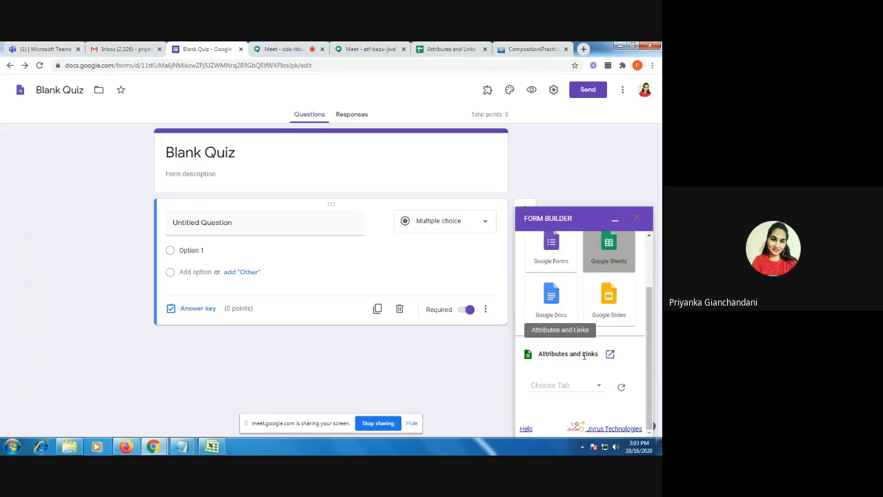
click(601, 387)
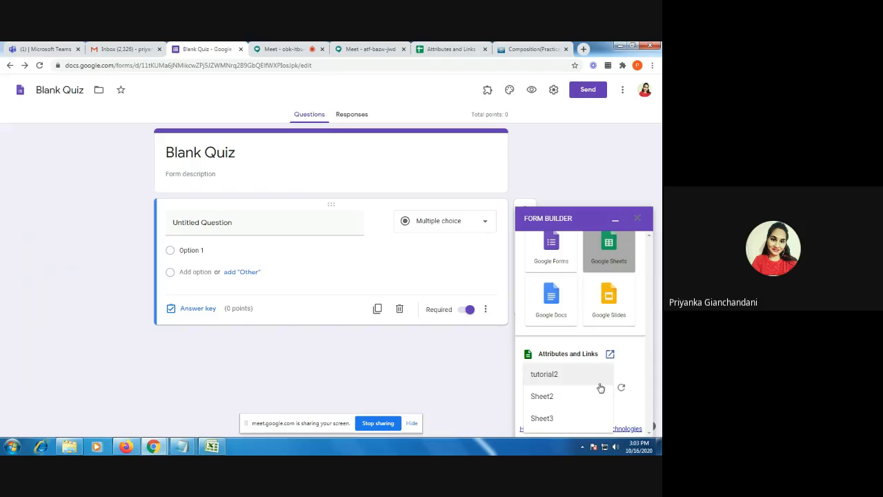
click(552, 397)
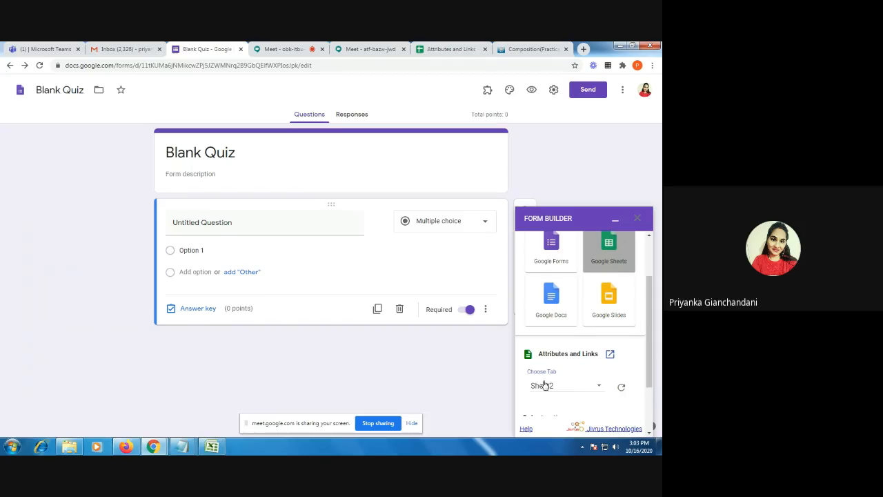
click(443, 47)
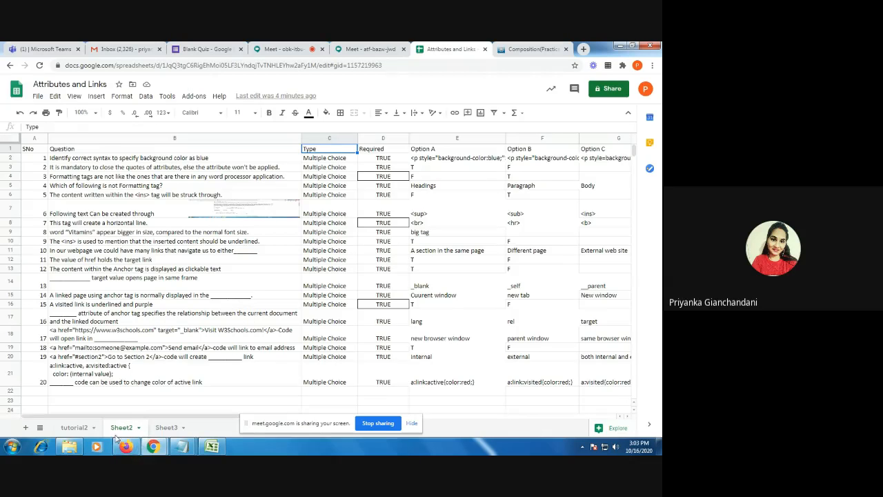
click(208, 49)
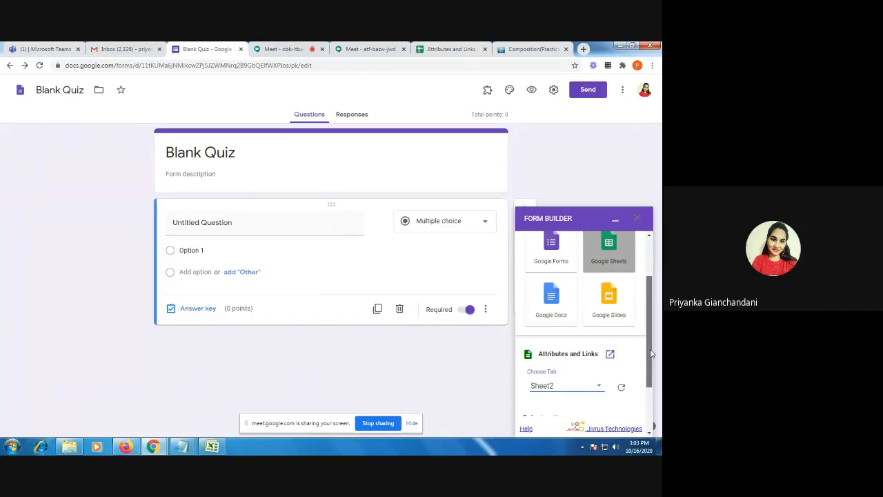
Step: Select the Q & A's pattern for the Sheet2 import
drag(653, 359, 656, 412)
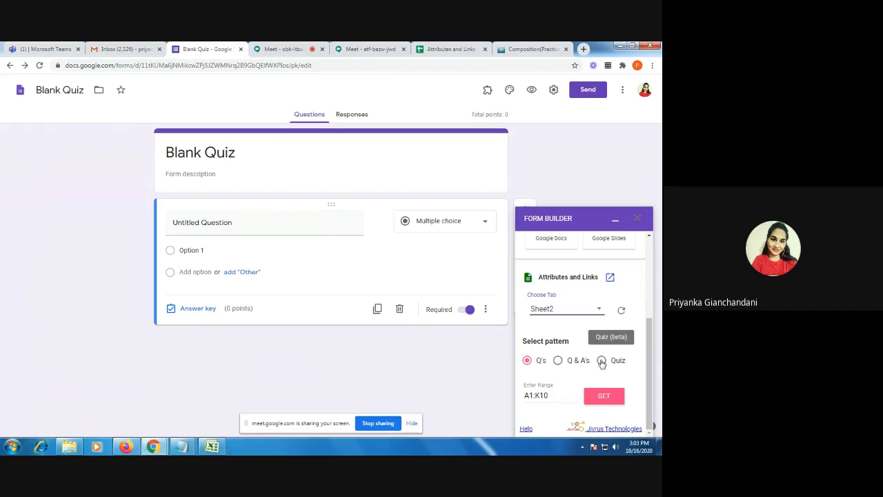
click(558, 360)
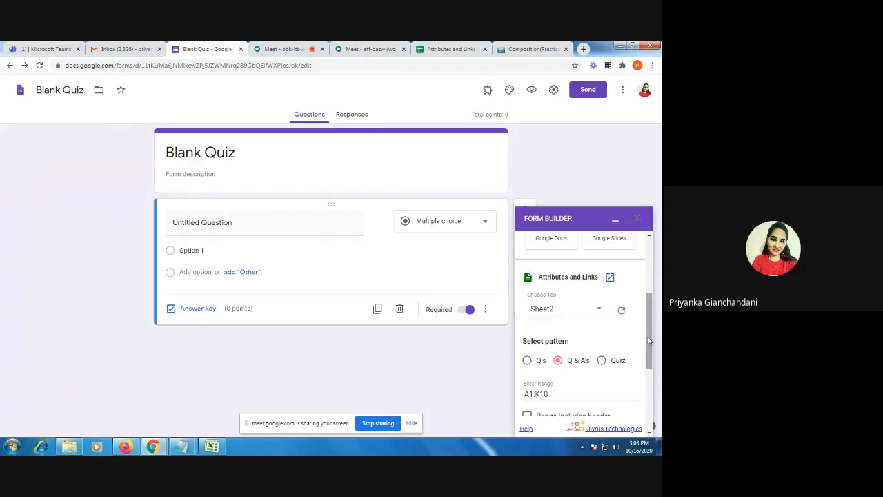
drag(649, 340, 649, 371)
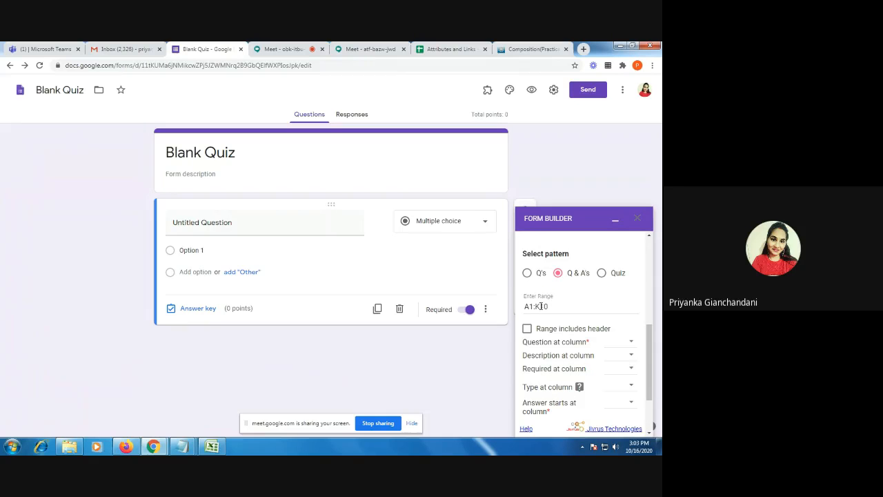
Step: Check the extent of the question data in the spreadsheet and set the import range to A1:H21
drag(546, 306, 524, 306)
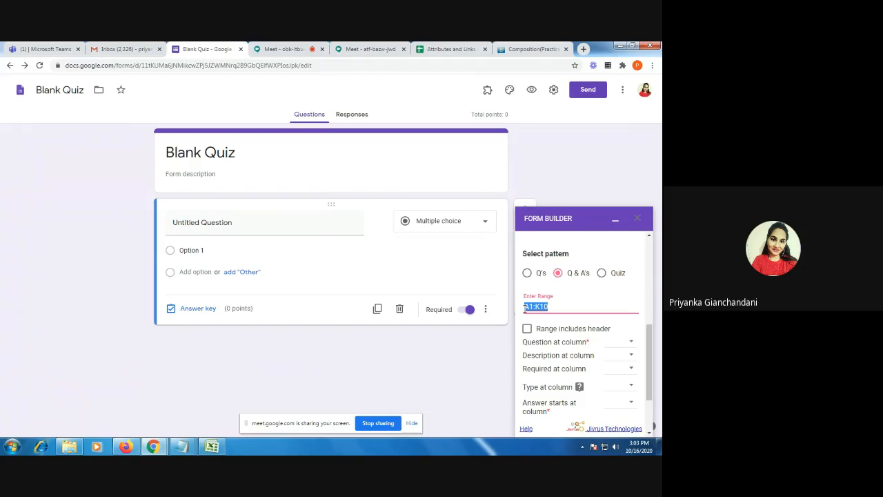
click(448, 49)
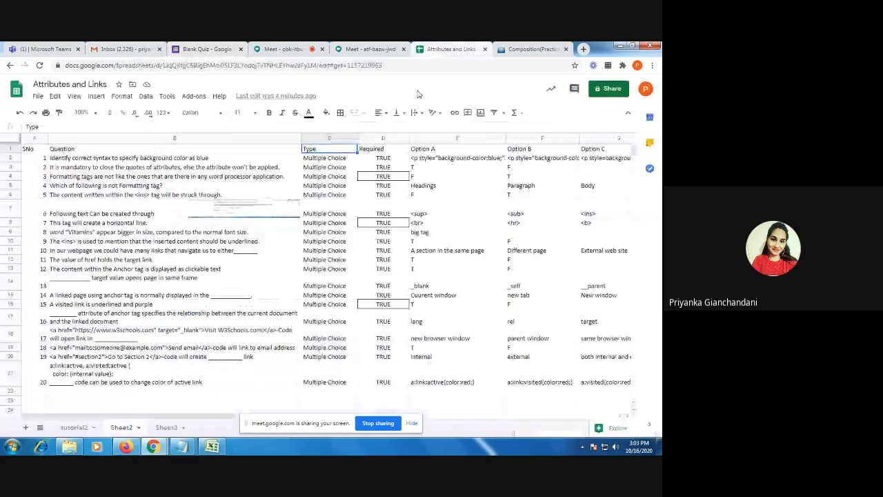
click(35, 150)
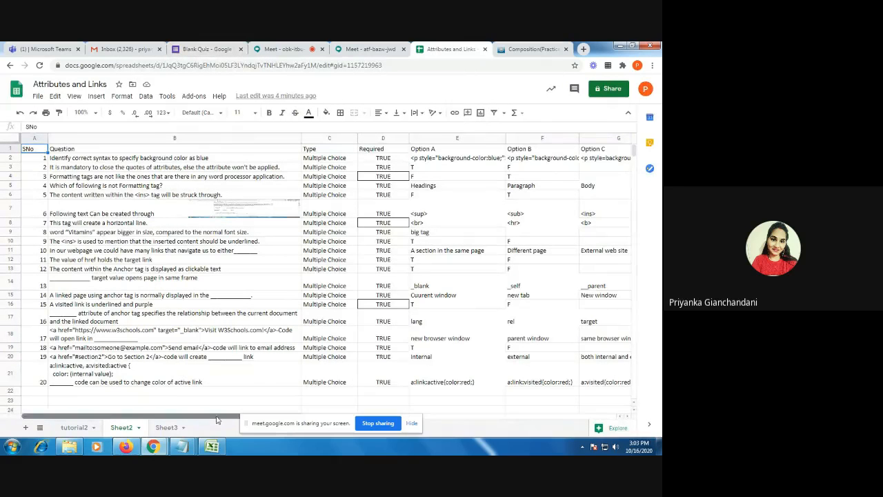
mouse_move(219, 418)
mouse_down()
mouse_move(458, 421)
mouse_move(217, 419)
mouse_up()
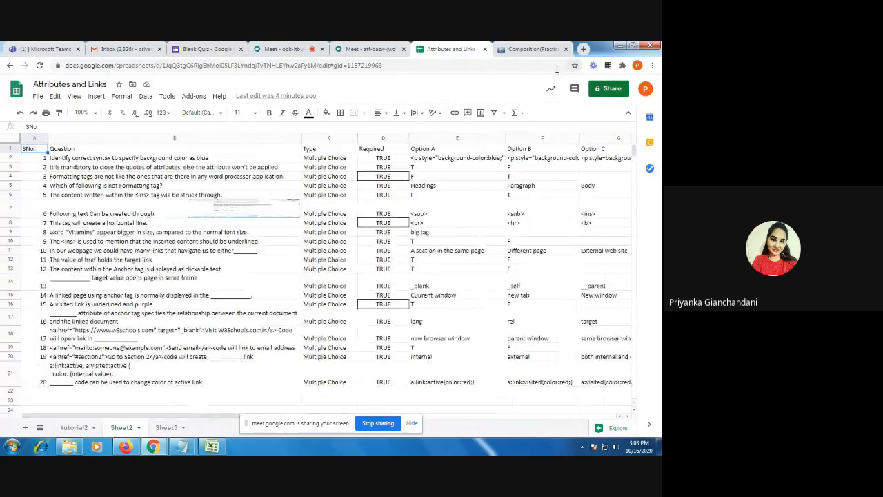
click(203, 49)
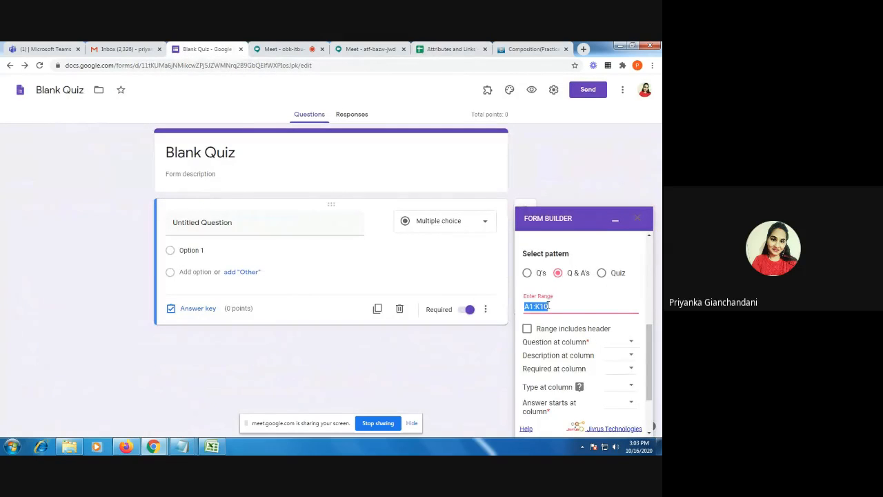
key(BackSpace)
key(BackSpace)
key(BackSpace)
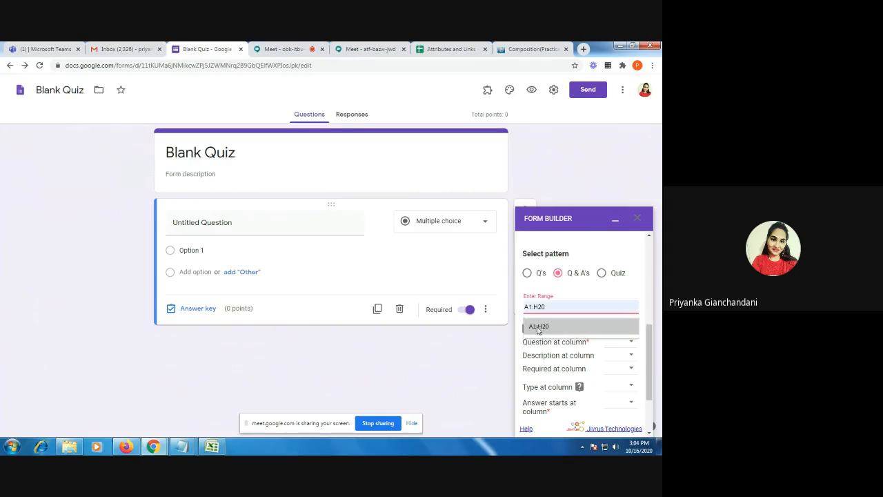
click(635, 326)
key(BackSpace)
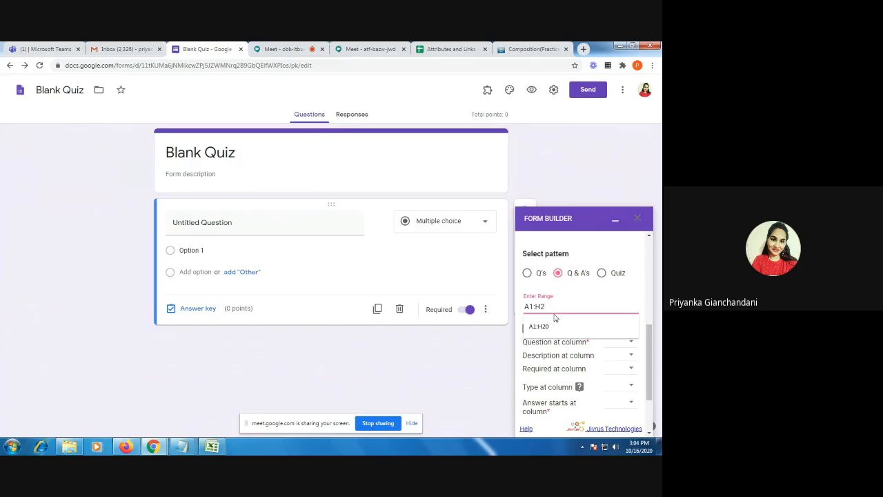
text(1)
Step: Mark the import range as including a header and accept the automatic column mapping
click(527, 329)
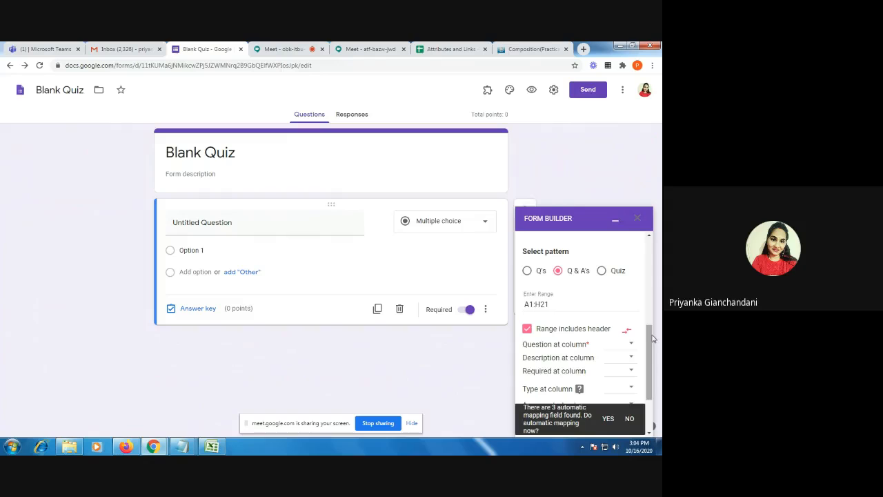
scroll(654, 339, down, 1)
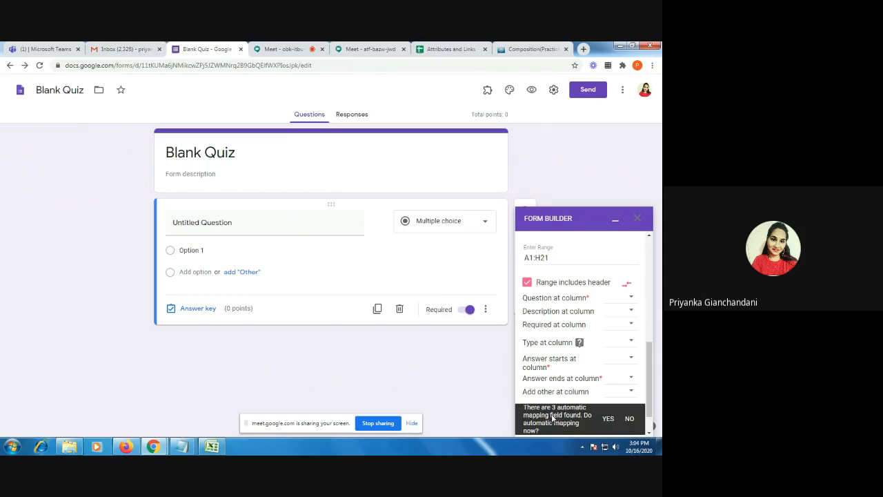
click(607, 418)
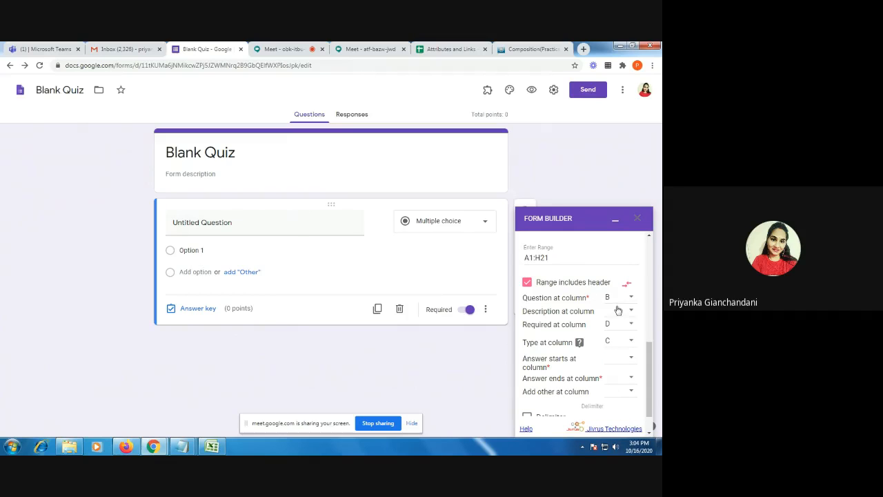
Step: Compare Form Builder's Question, Required and Type column mapping with the column headings in the spreadsheet
click(449, 49)
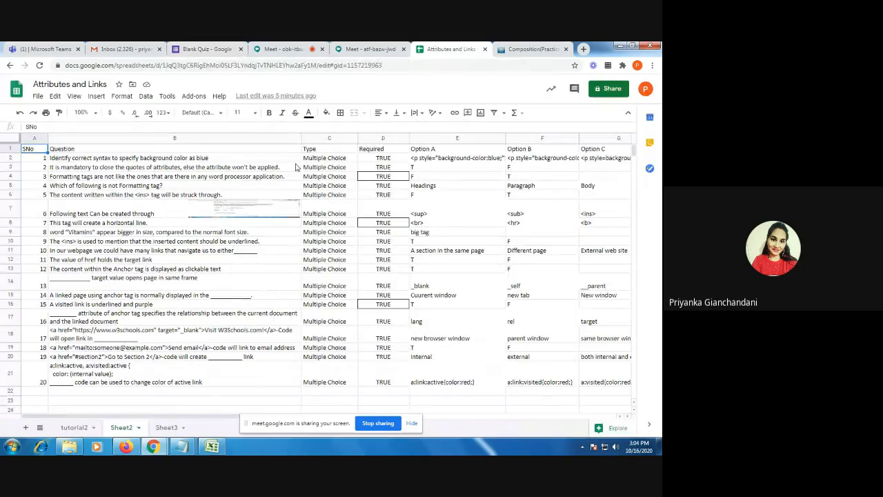
click(164, 149)
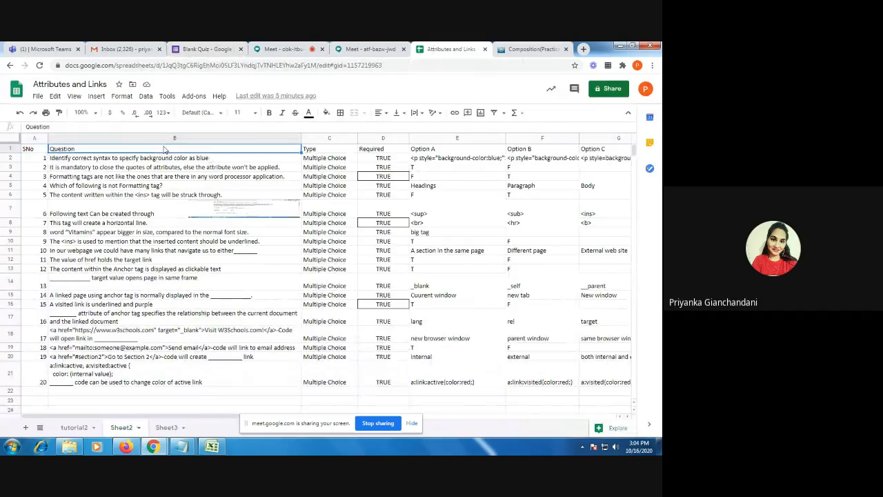
click(200, 49)
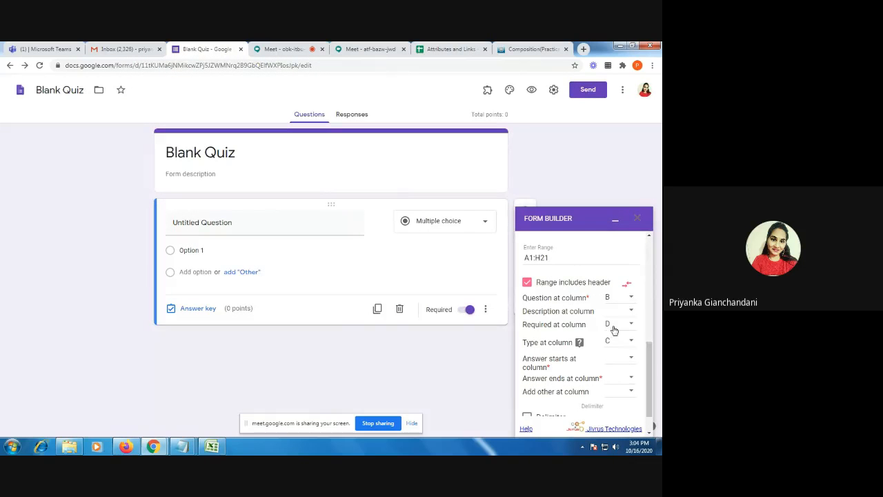
click(448, 49)
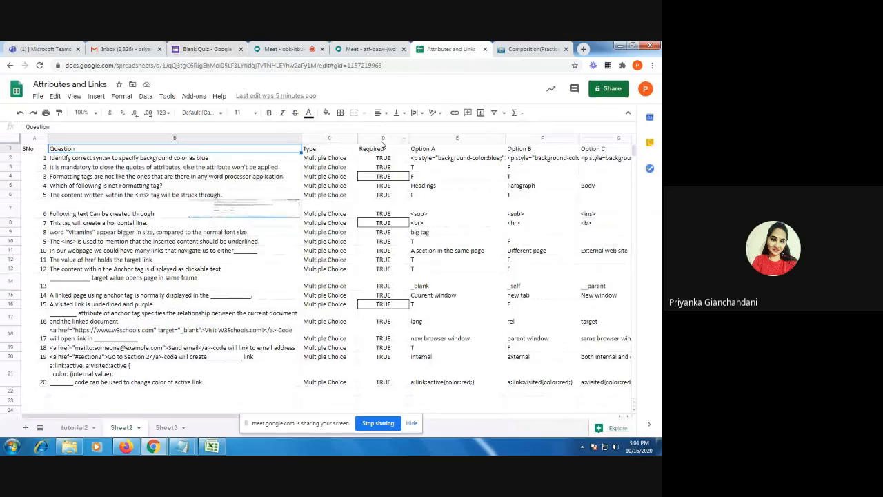
click(205, 49)
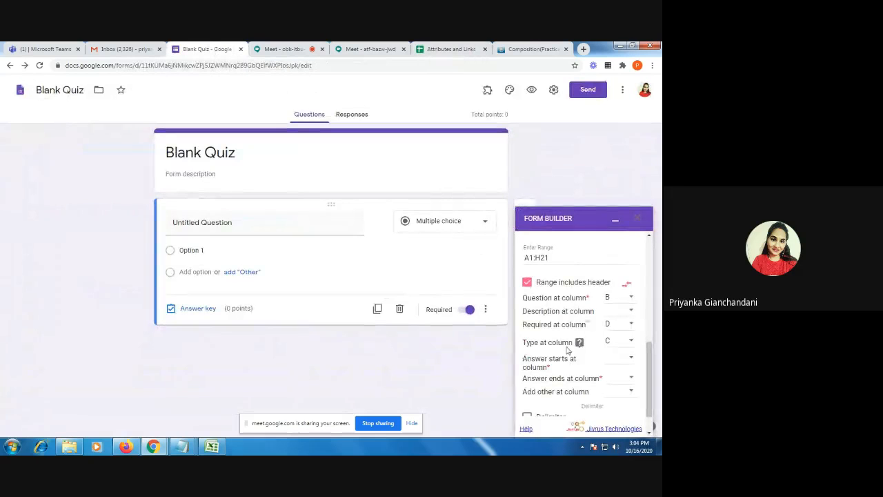
click(448, 49)
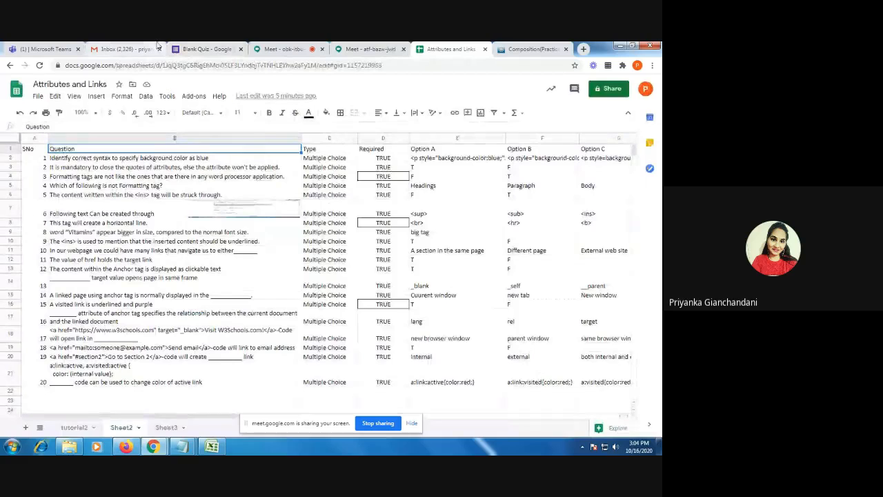
click(204, 49)
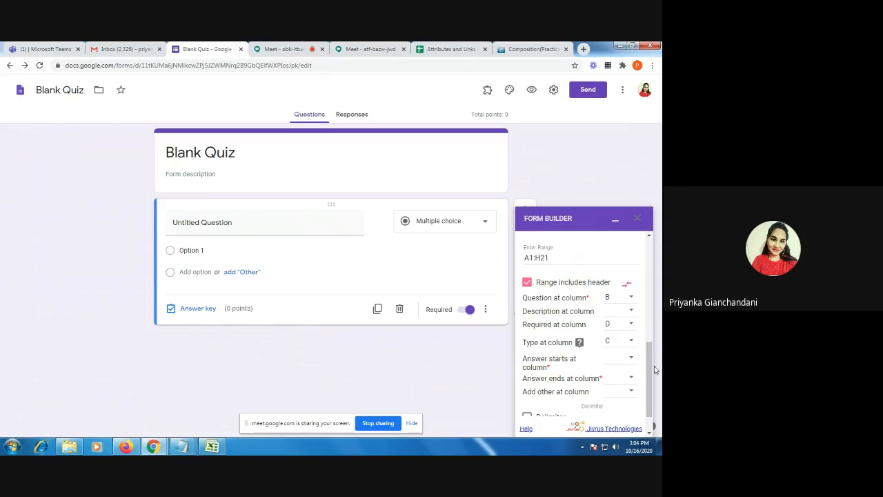
Step: Examine the Option A and Option D columns in the spreadsheet to identify where the answers start and end
scroll(653, 366, down, 1)
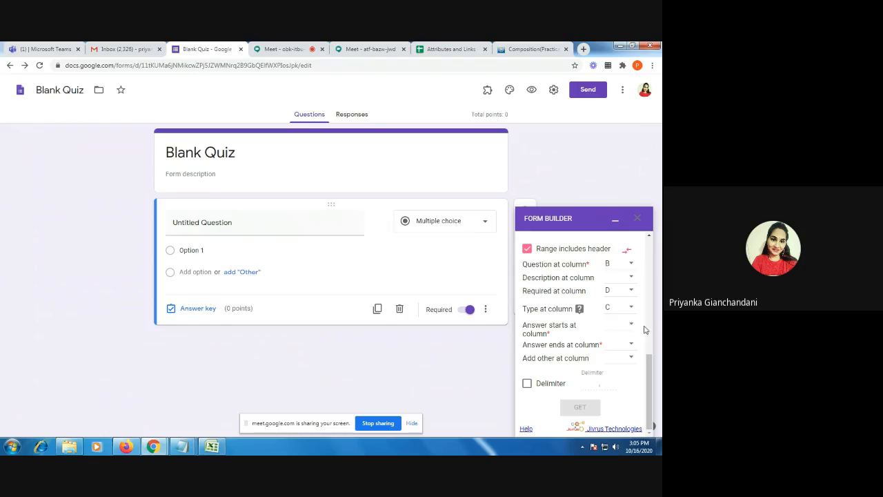
click(436, 51)
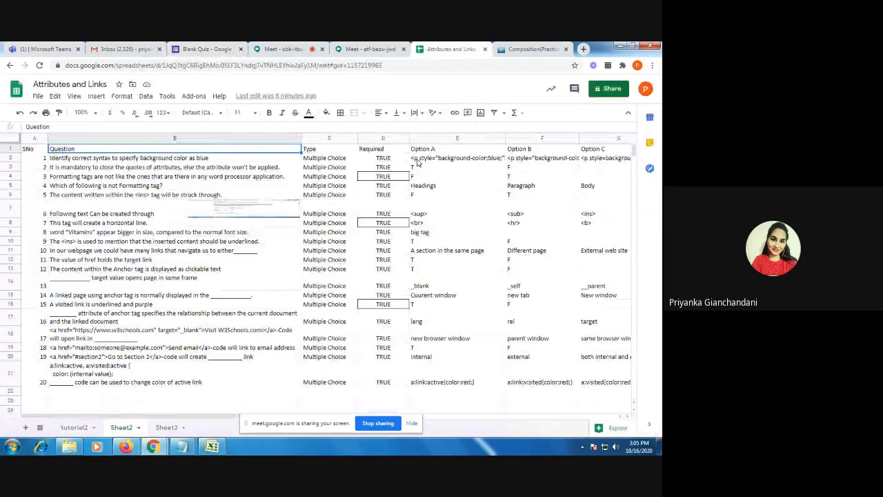
click(447, 138)
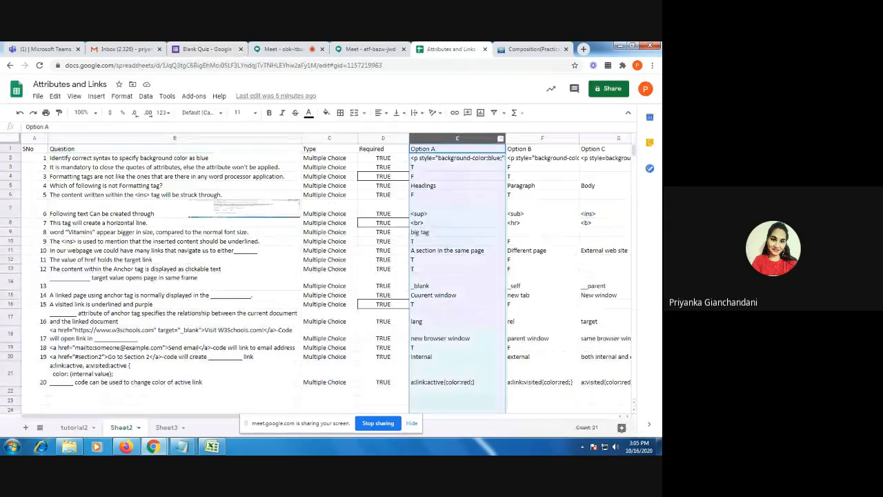
click(628, 416)
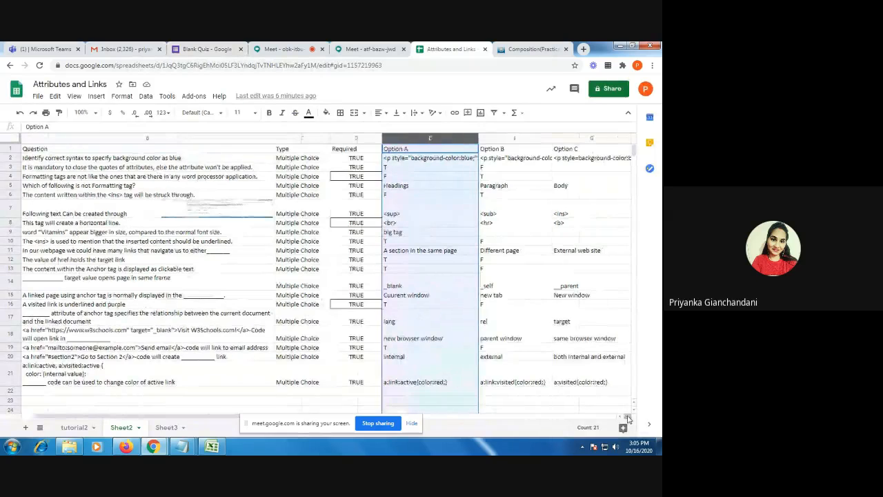
click(627, 417)
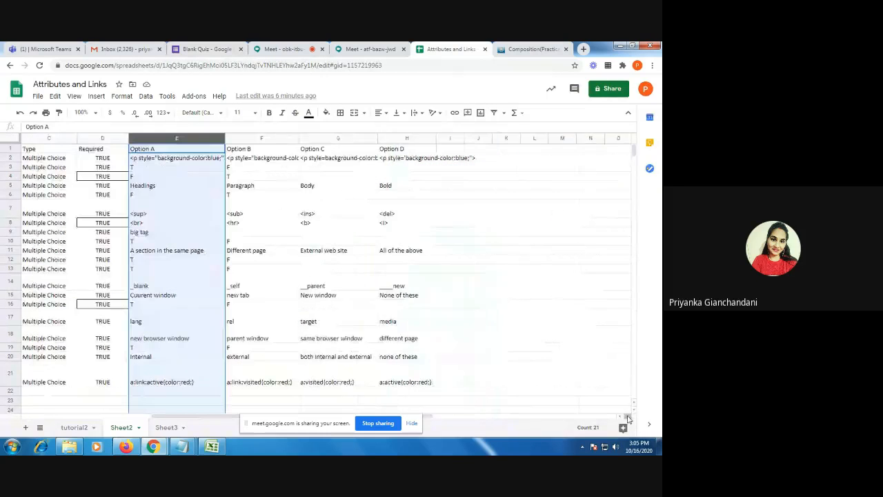
click(401, 138)
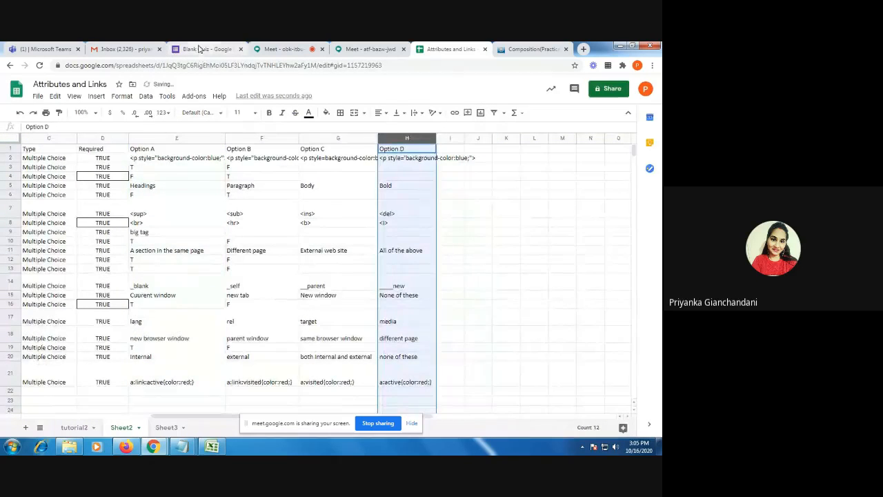
Step: In the quiz form's Form Builder, set the answers to start at column E and end at column H
click(198, 49)
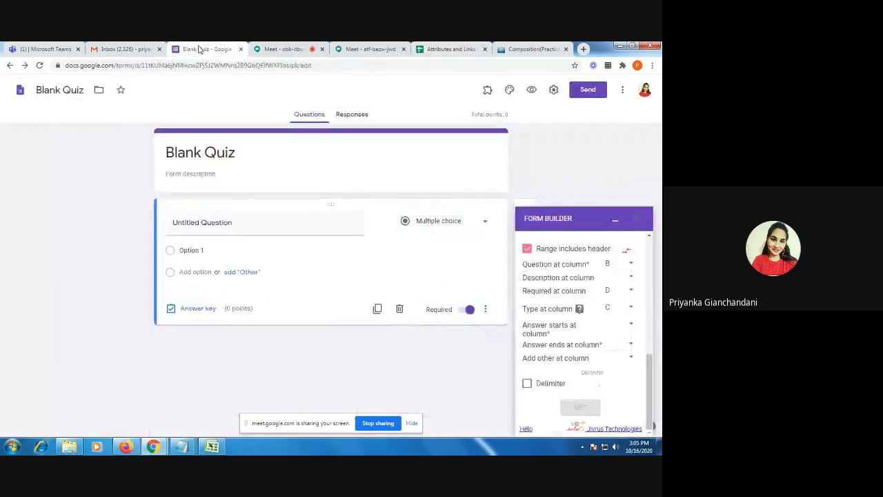
click(633, 328)
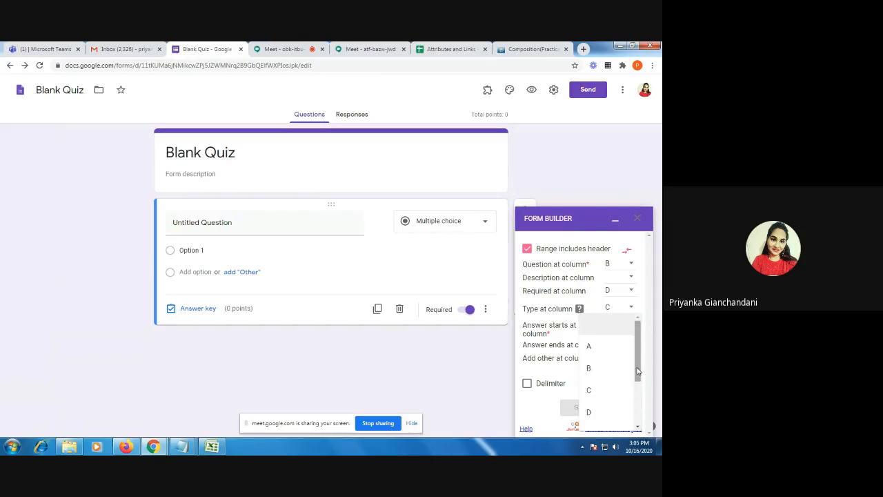
drag(635, 371, 640, 391)
click(587, 394)
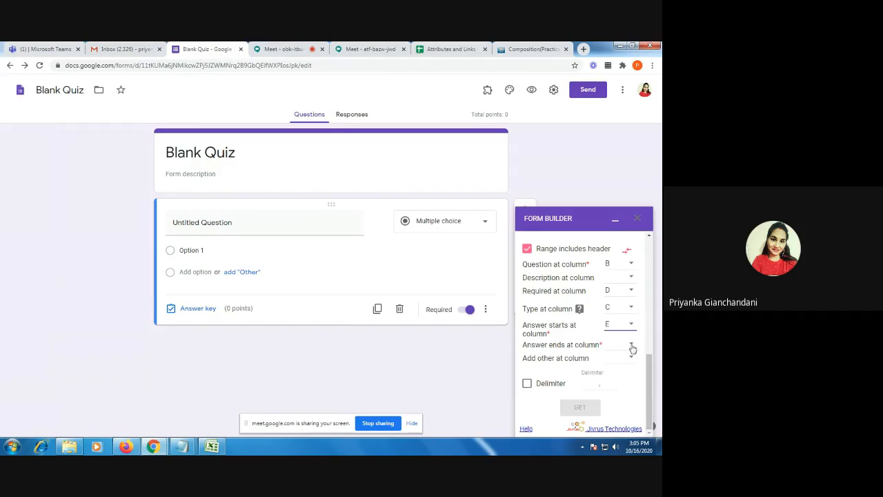
click(632, 348)
scroll(591, 414, down, 2)
click(590, 412)
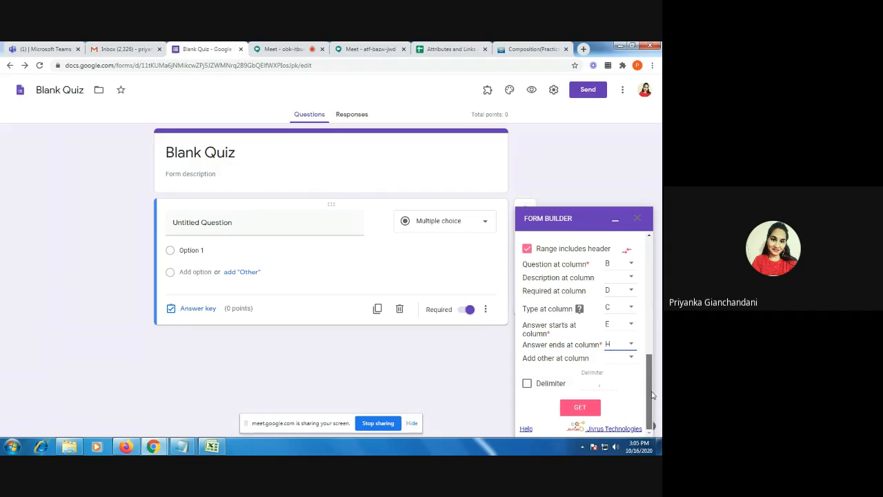
Step: Load the questions from the mapped spreadsheet columns and review the loaded list from the first question to the last
click(580, 409)
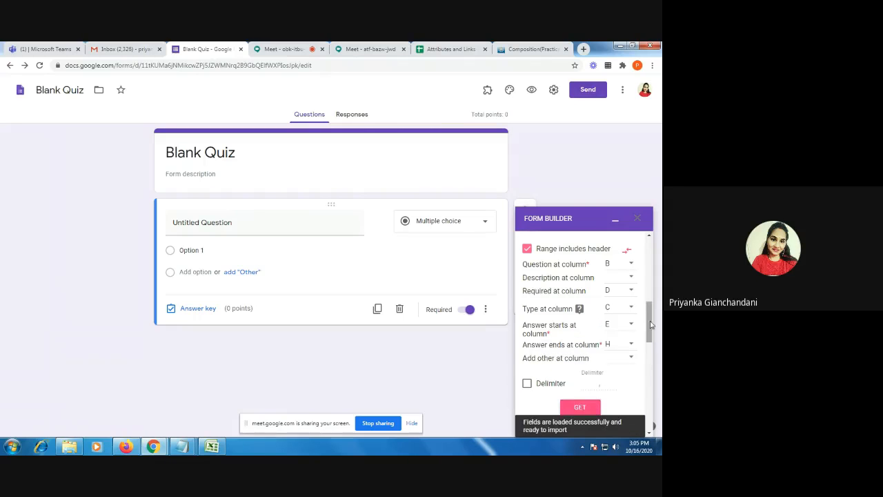
scroll(651, 333, down, 1)
scroll(651, 333, down, 3)
scroll(645, 310, up, 1)
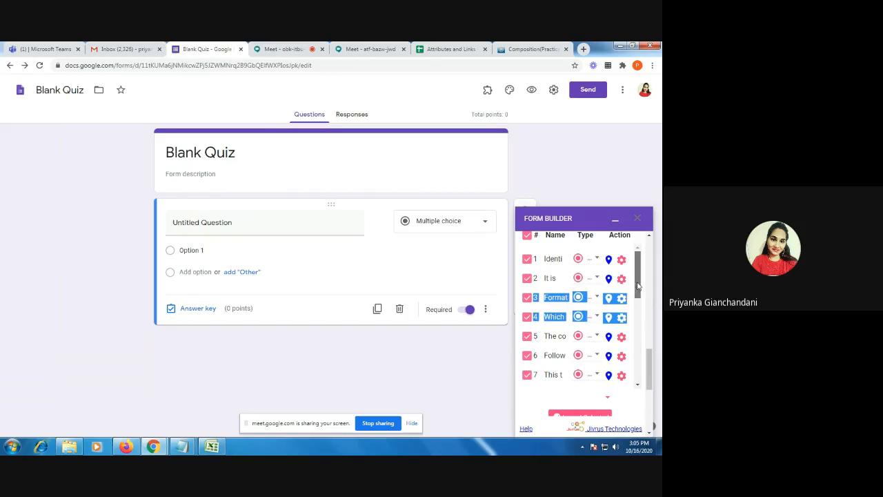
scroll(641, 310, down, 2)
drag(640, 312, 643, 383)
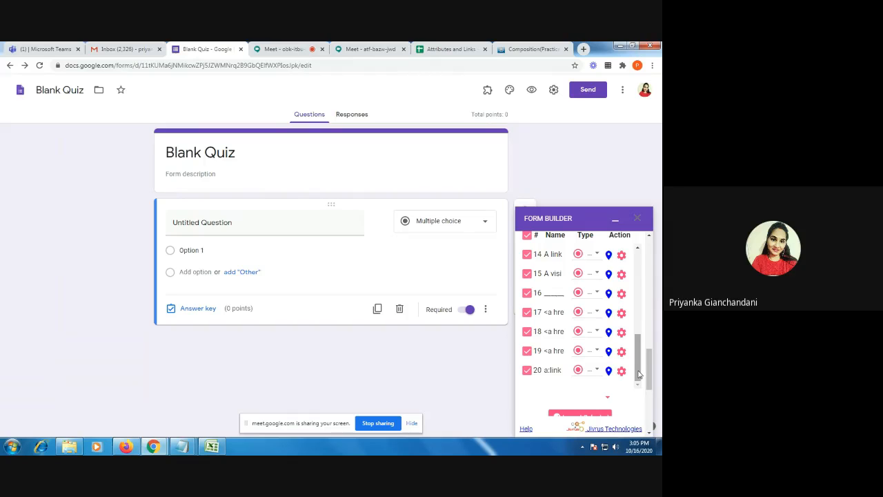
drag(640, 374, 635, 284)
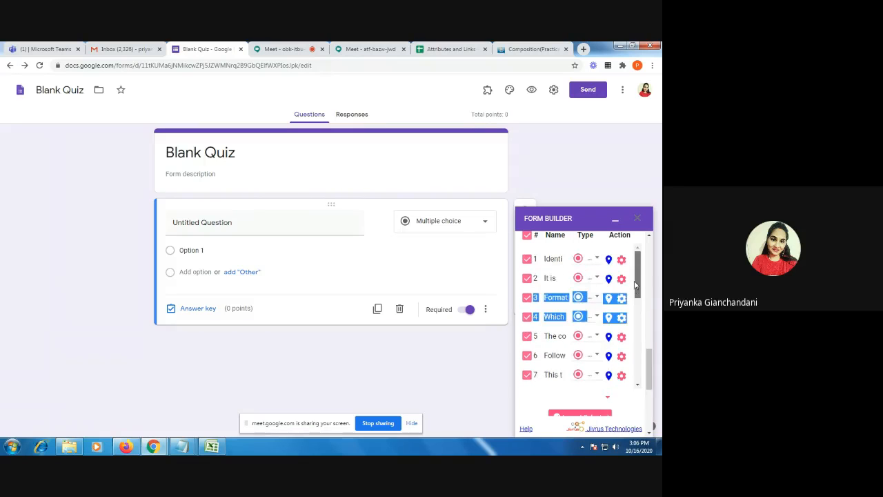
Step: Check the first question's type choices and the position and advanced settings, and import all selected questions into the form
click(597, 259)
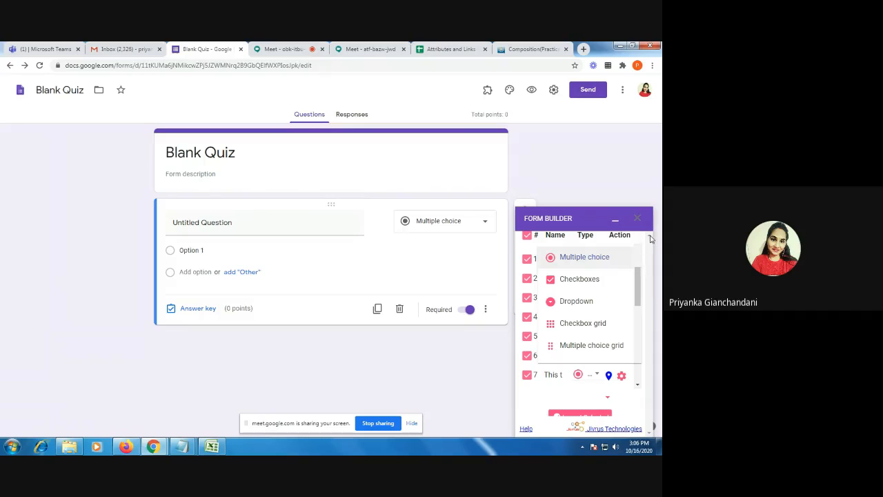
click(638, 387)
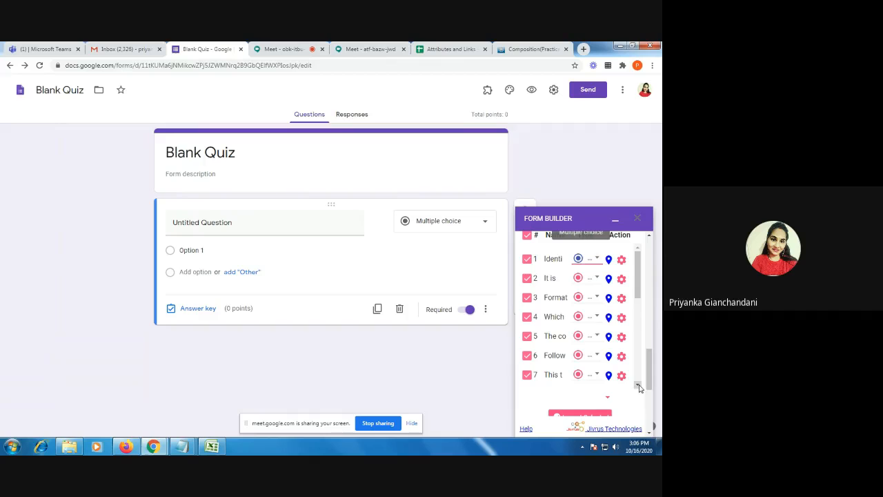
scroll(640, 306, down, 4)
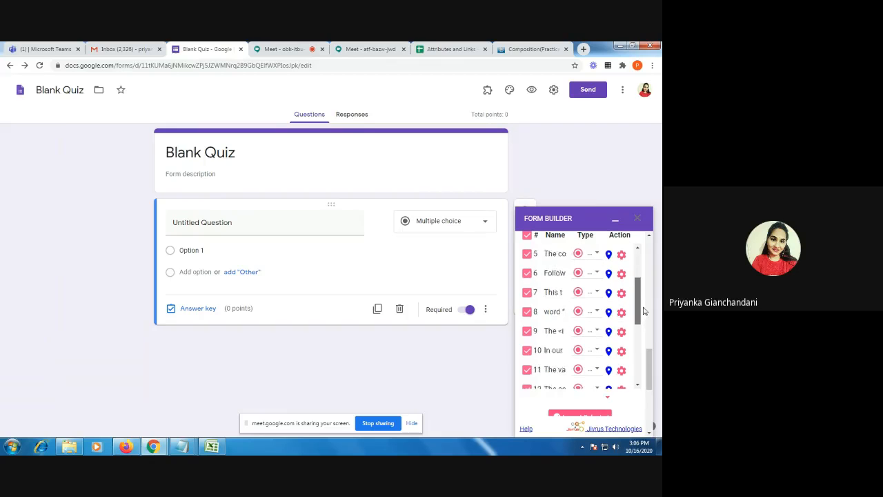
drag(648, 360, 651, 412)
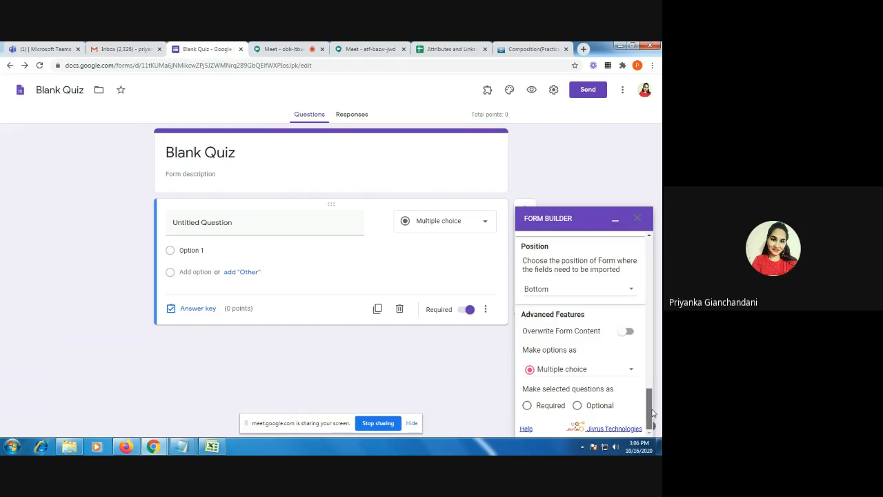
drag(652, 410, 649, 380)
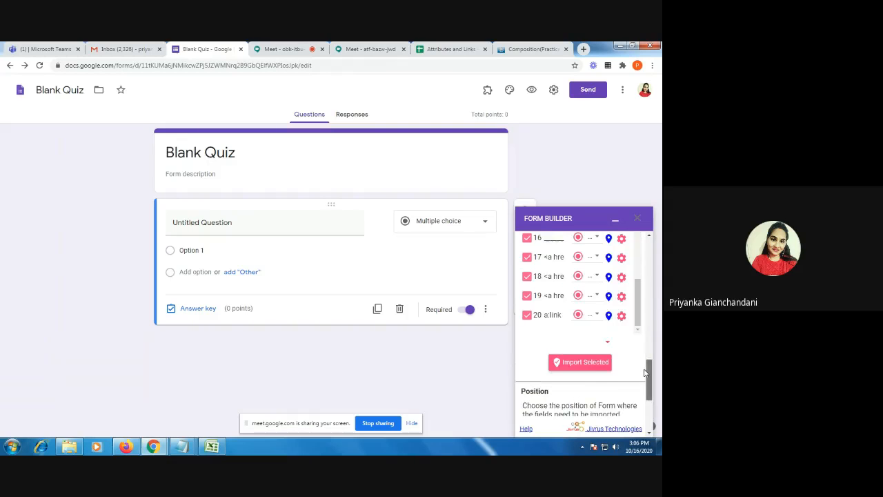
click(599, 365)
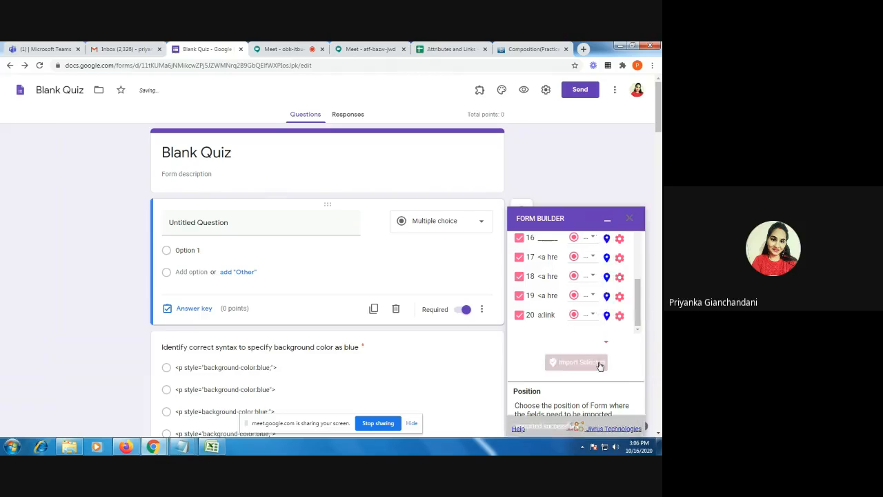
Step: Minimize Form Builder and look through the imported questions down to the end of the form
click(606, 219)
scroll(591, 284, down, 3)
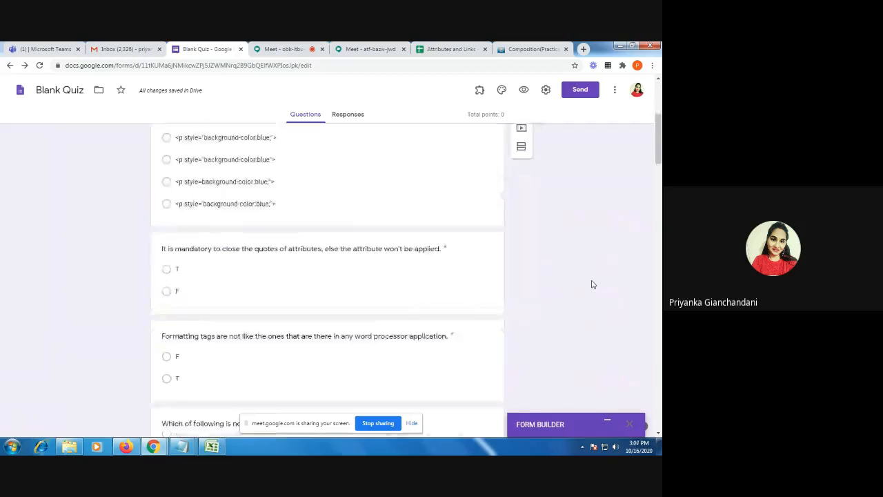
scroll(591, 284, down, 20)
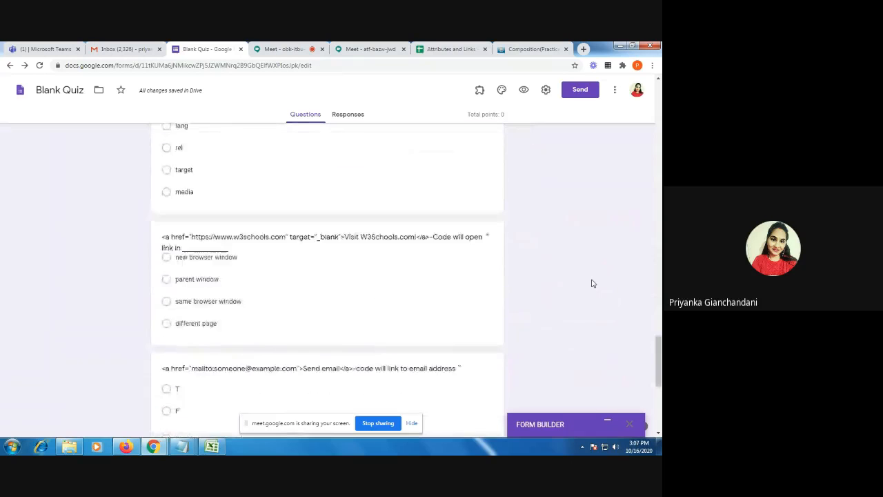
scroll(591, 283, down, 10)
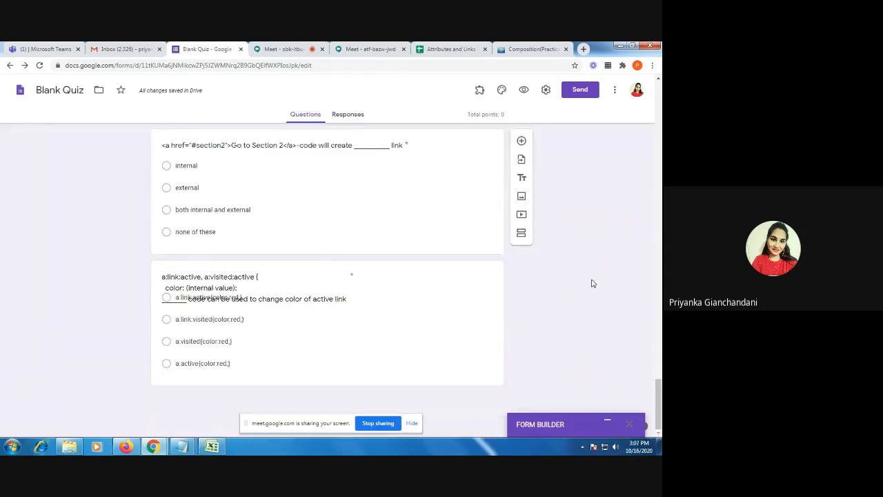
scroll(580, 284, up, 8)
scroll(572, 285, down, 8)
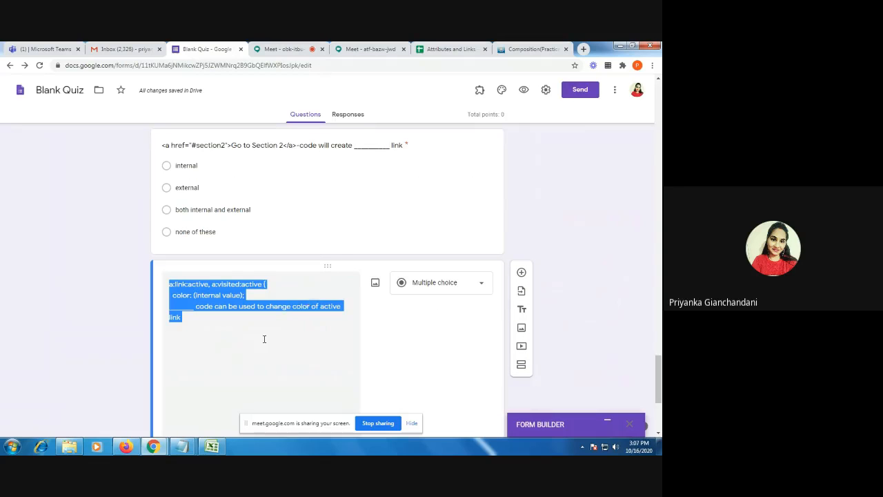
Step: Remove the line breaks from the last question's text about changing the color of the active link
click(264, 338)
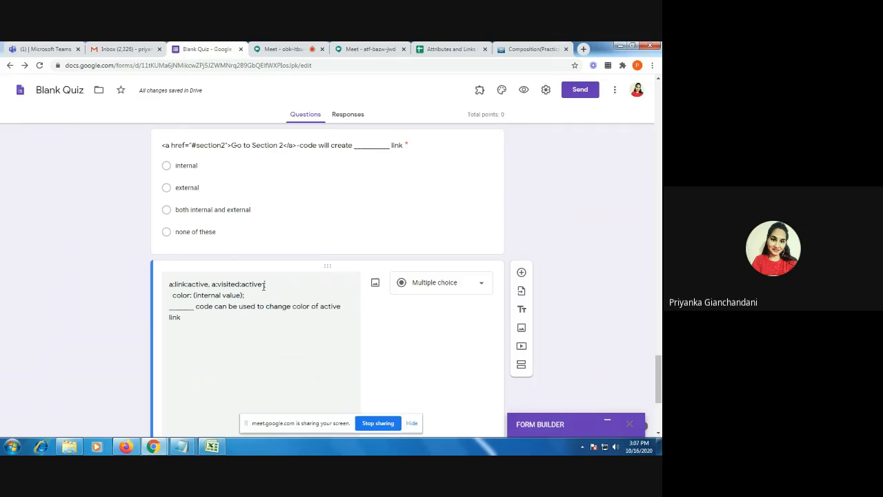
key(Delete)
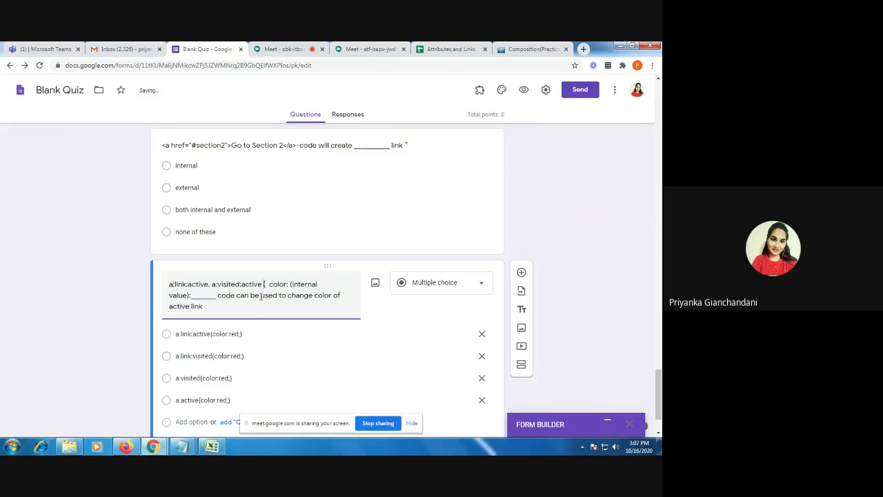
click(584, 321)
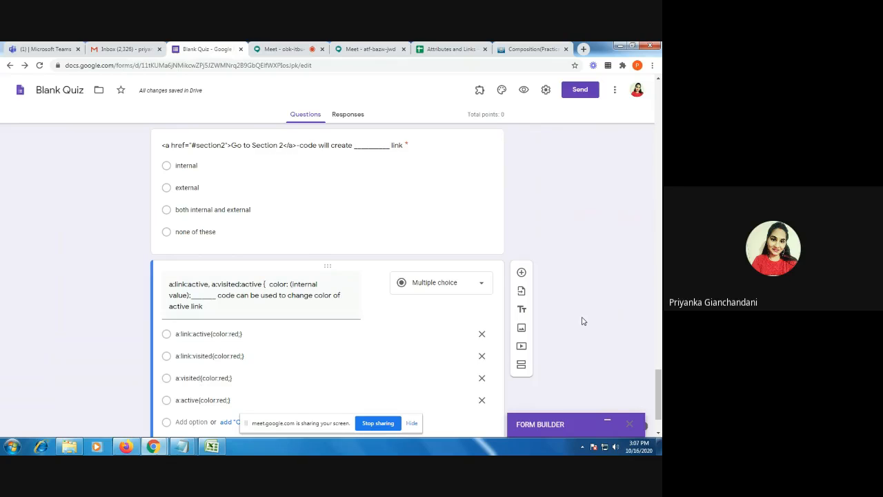
Step: Capitalize the first word of the "Vitamins" font size question so that it starts with "Word"
scroll(583, 321, up, 10)
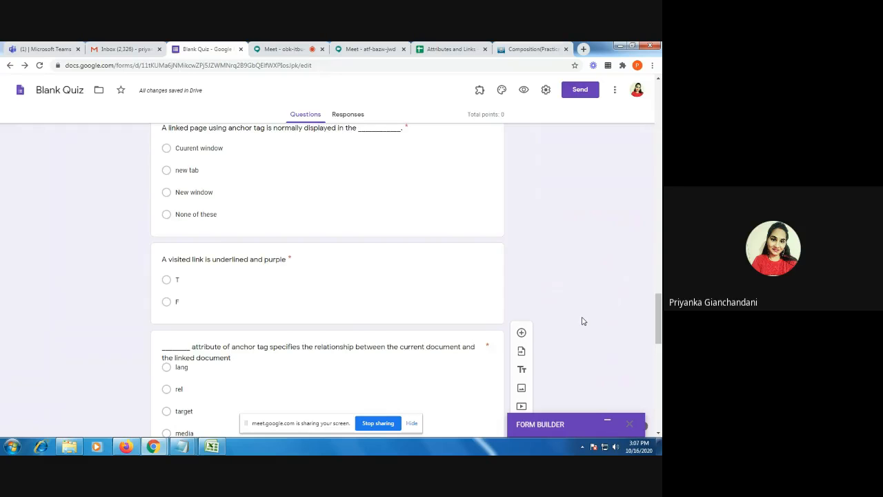
scroll(583, 321, up, 3)
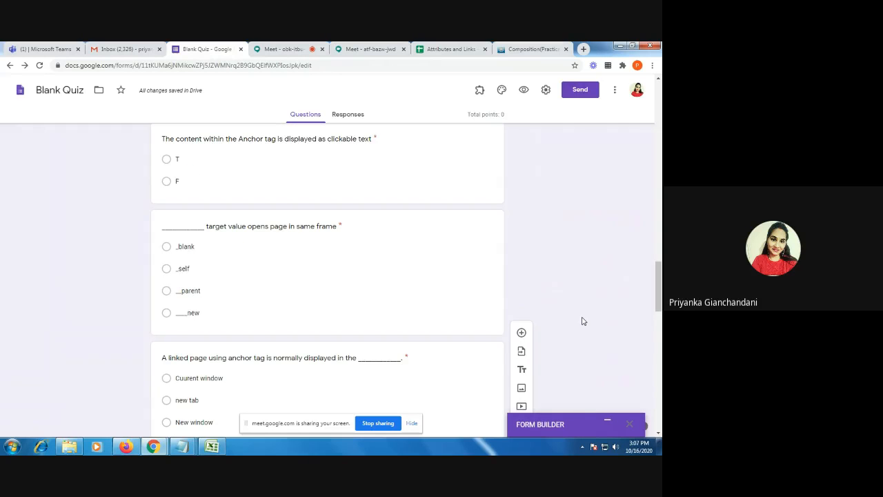
scroll(583, 321, up, 10)
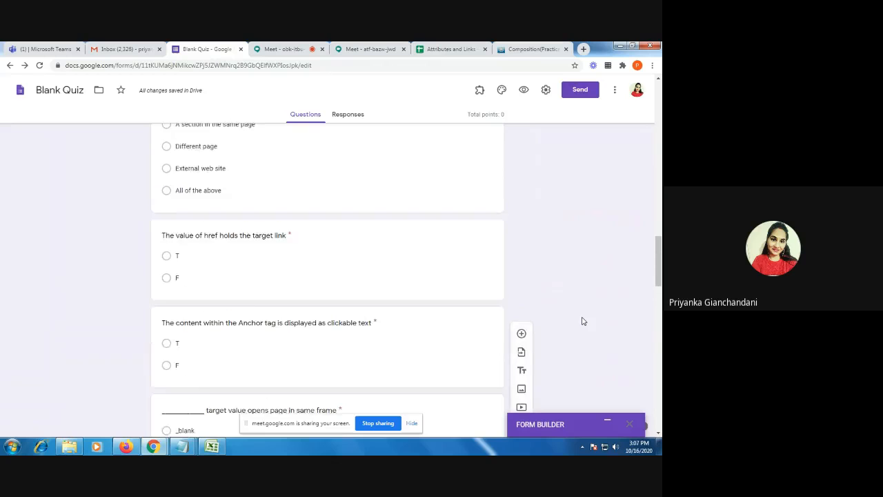
scroll(583, 321, up, 3)
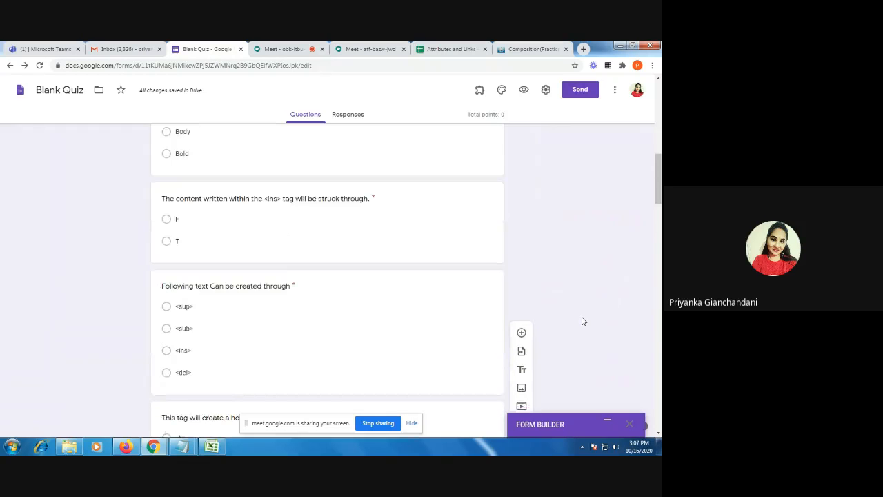
scroll(583, 321, down, 3)
click(169, 324)
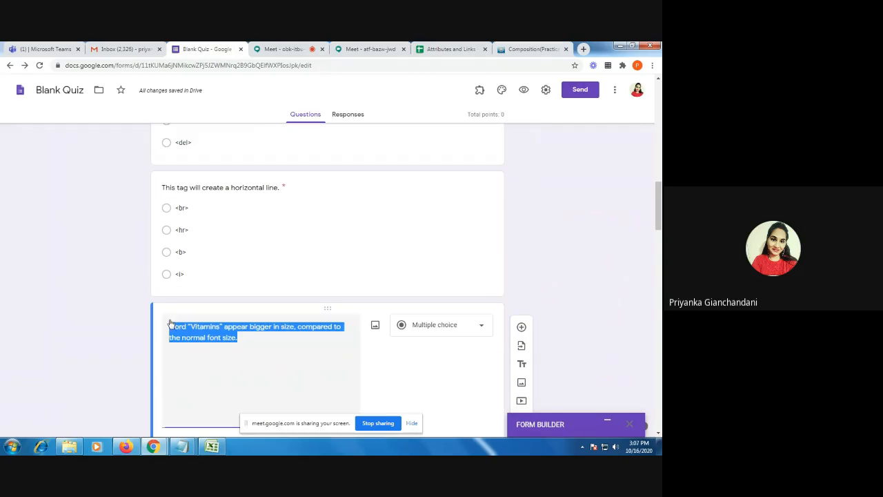
click(172, 326)
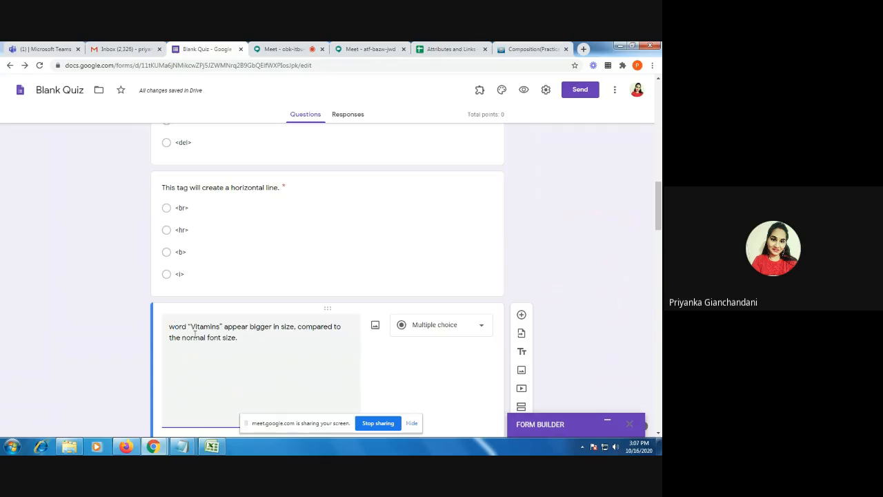
key(BackSpace)
text(W)
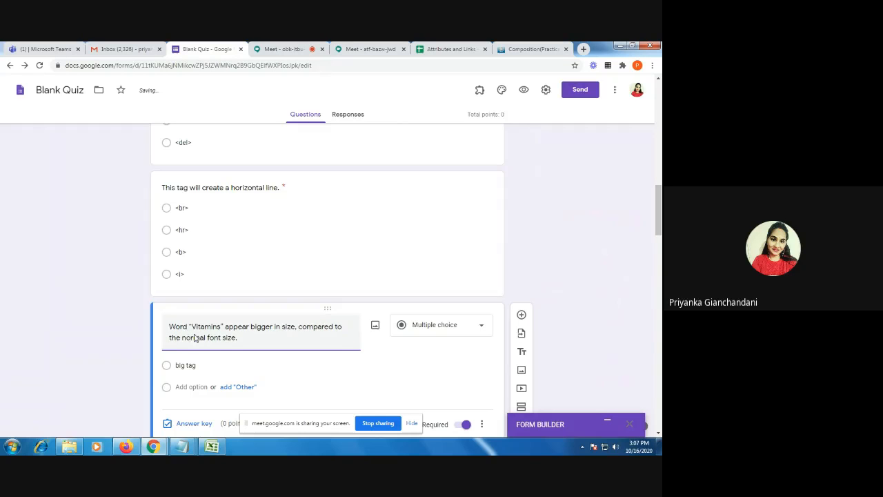
Step: Delete the empty Untitled Question at the start of the form
scroll(593, 249, up, 5)
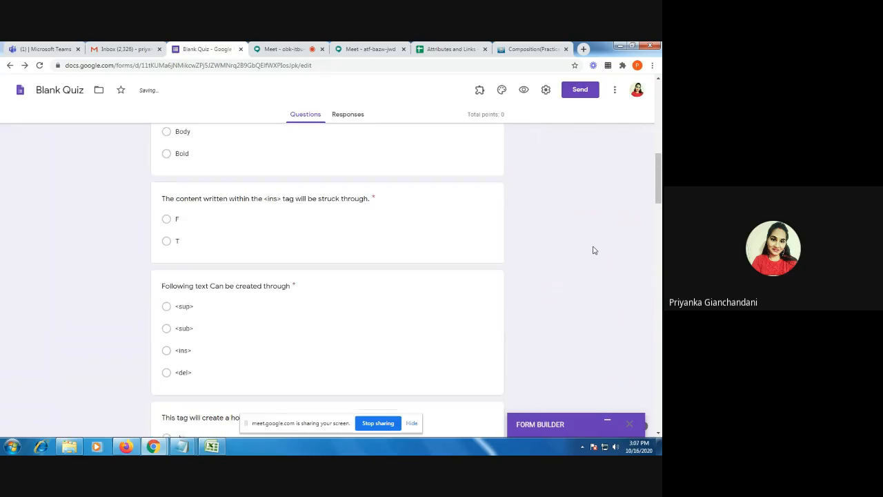
scroll(591, 249, up, 5)
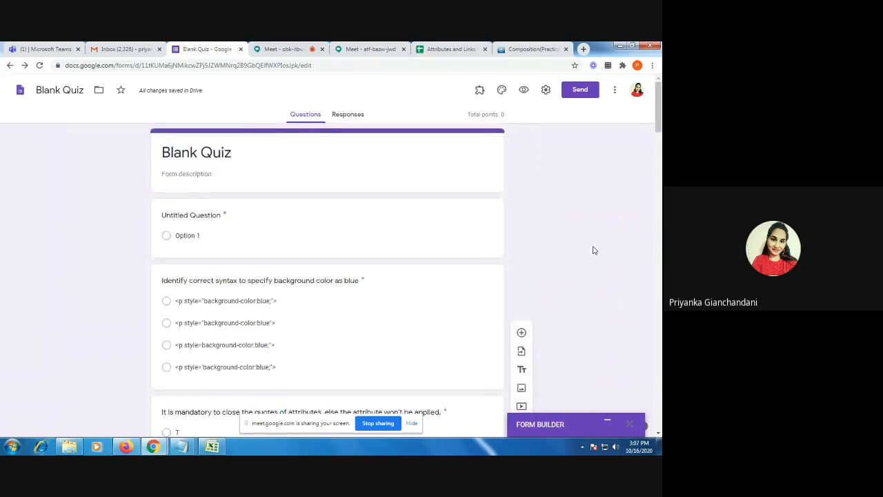
click(305, 211)
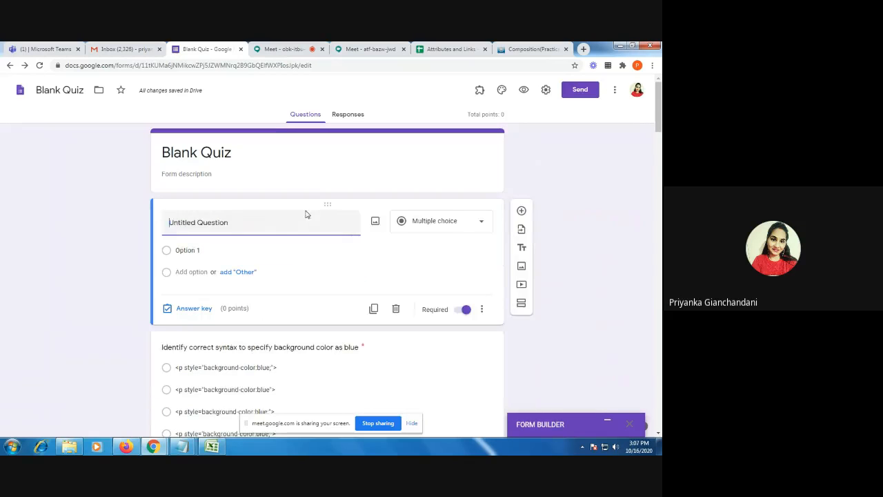
click(396, 309)
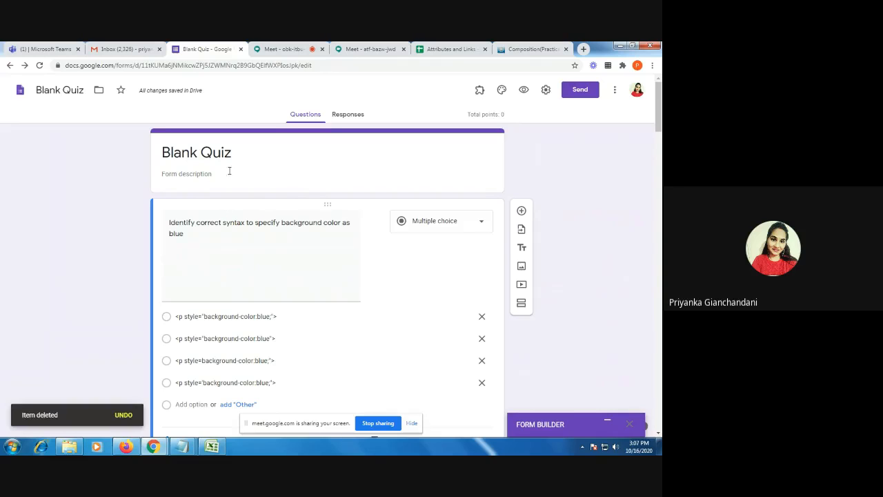
click(228, 147)
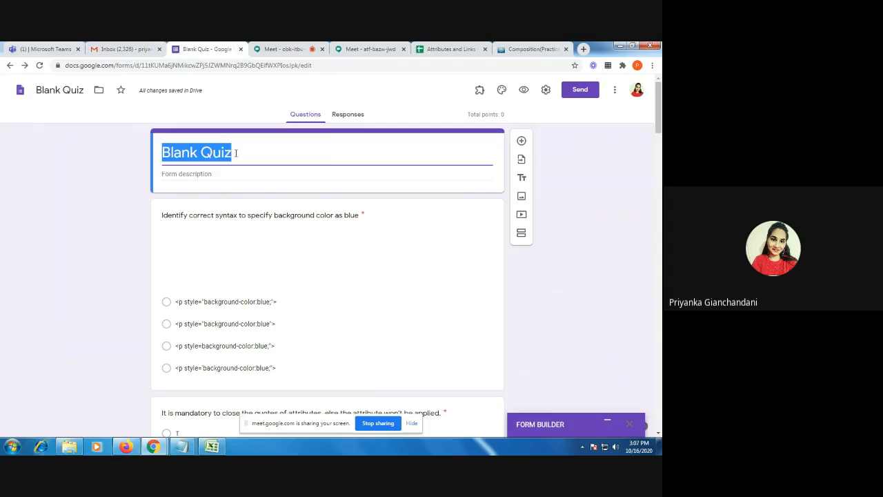
text(Attribu)
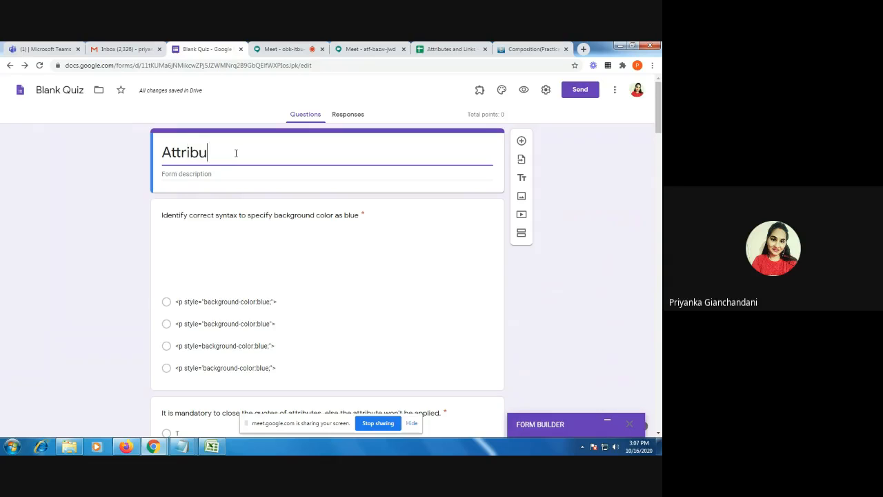
text(tes and Lin)
key(BackSpace)
key(BackSpace)
key(BackSpace)
key(BackSpace)
key(BackSpace)
key(BackSpace)
key(BackSpace)
key(BackSpace)
key(BackSpace)
key(BackSpace)
key(BackSpace)
key(BackSpace)
key(BackSpace)
key(BackSpace)
key(BackSpace)
key(BackSpace)
key(BackSpace)
key(BackSpace)
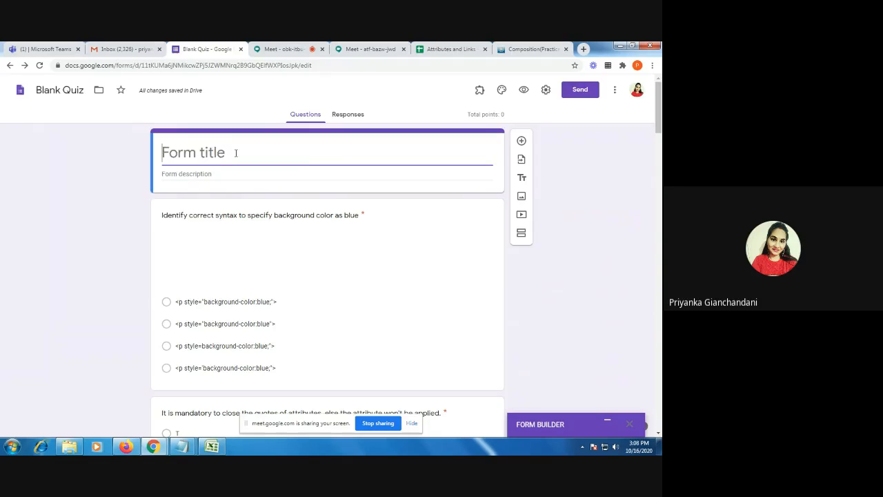
Step: Title the form "HTML QUIZ 2", with a space between the first two words, and leave the description empty
text(HTMLQU)
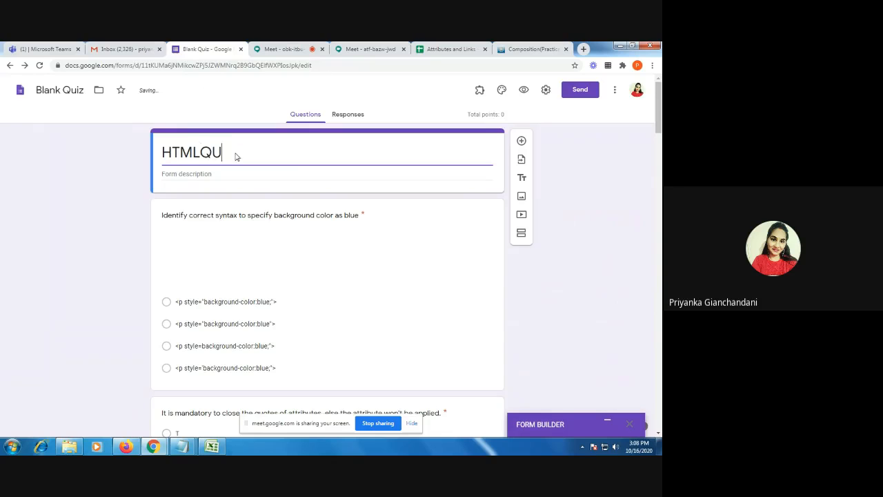
text(IZ 2)
click(202, 152)
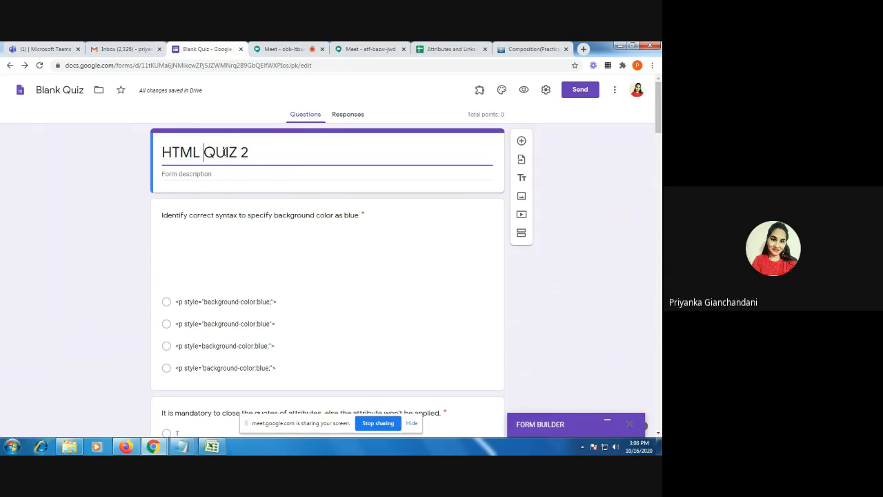
click(253, 173)
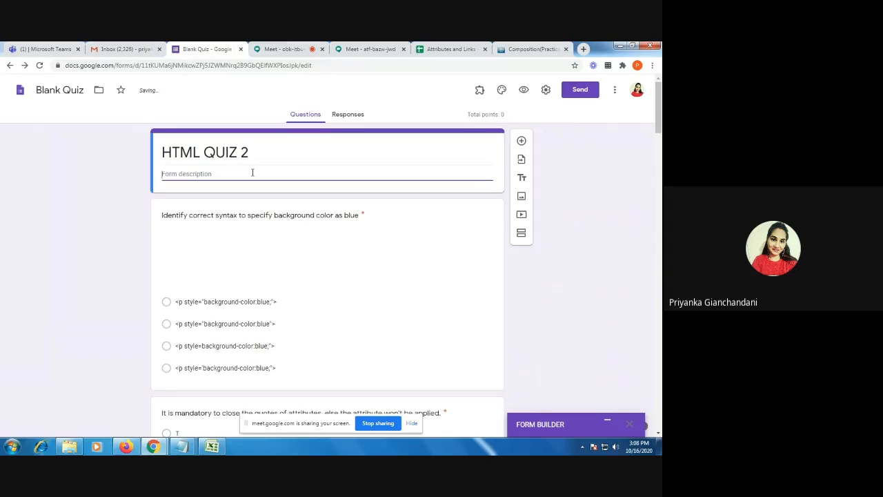
click(252, 276)
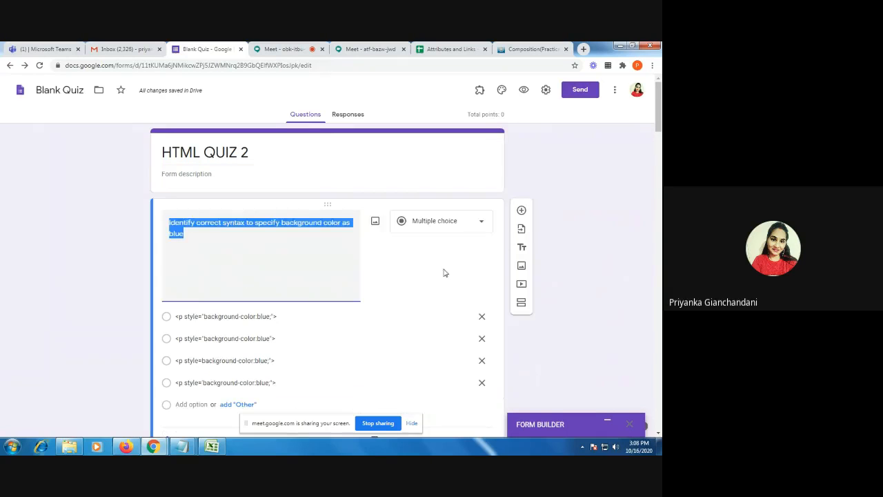
click(572, 254)
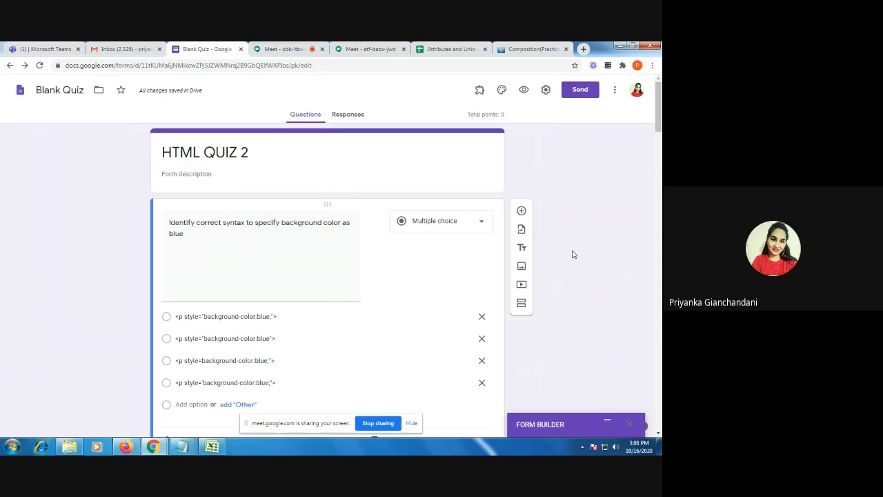
Step: Check the quiz's responses and look at the list of installed form add-ons
click(347, 114)
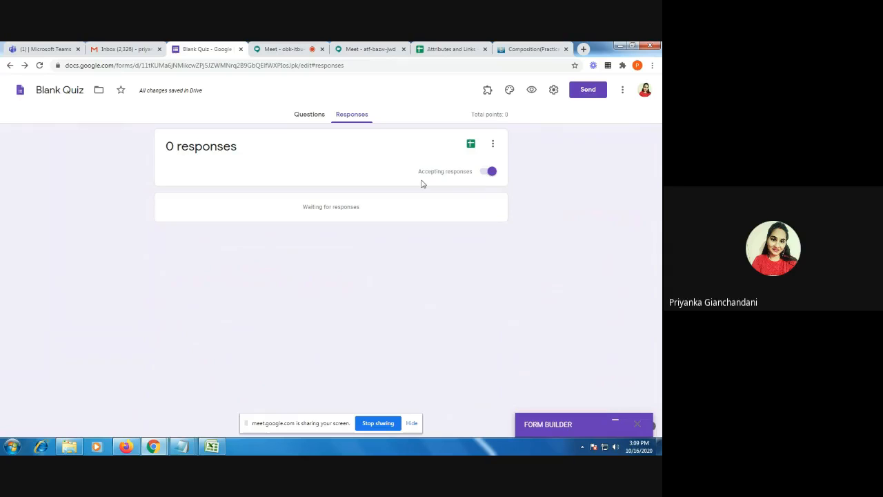
click(487, 90)
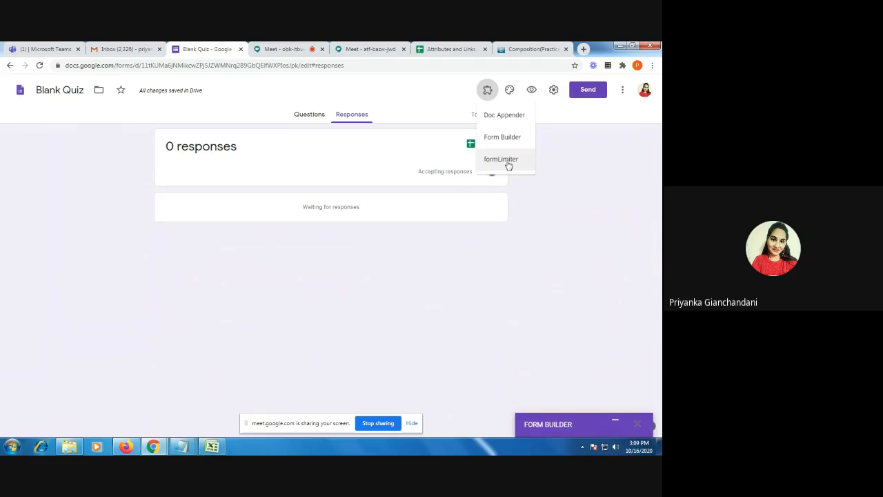
Step: Switch to the ongoing Google Meet call and stop presenting the screen
click(283, 49)
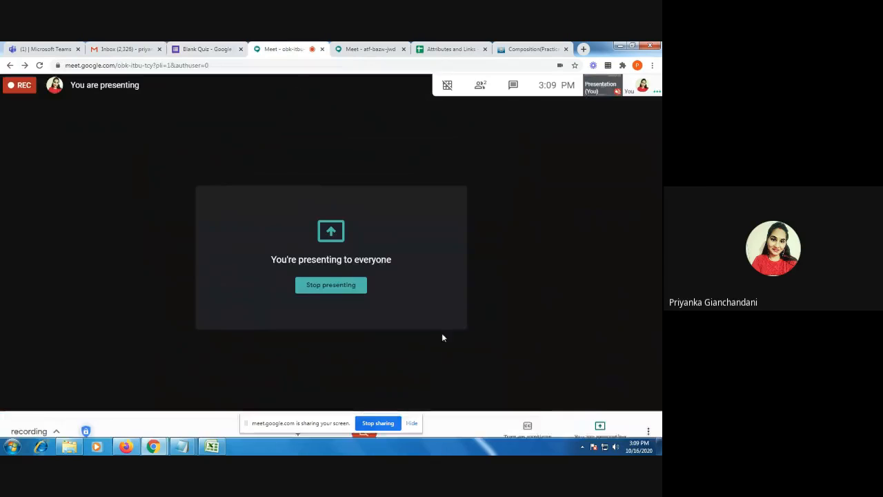
click(343, 295)
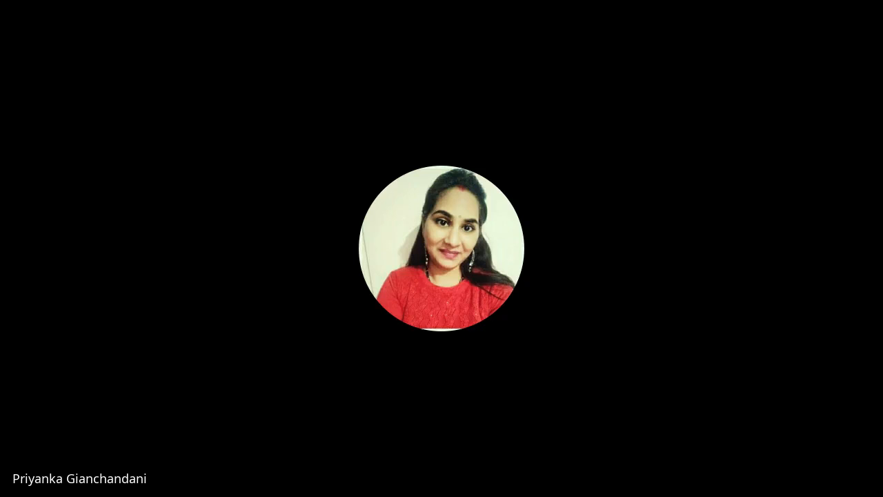